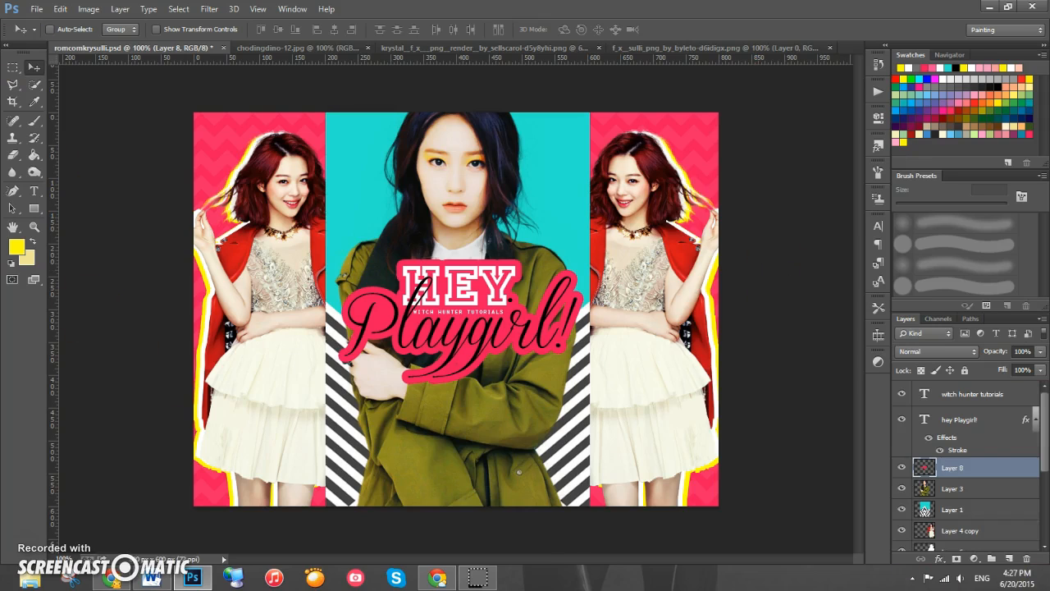
- Create a new 800 × 600 pixel document with a transparent background
left_click(38, 12)
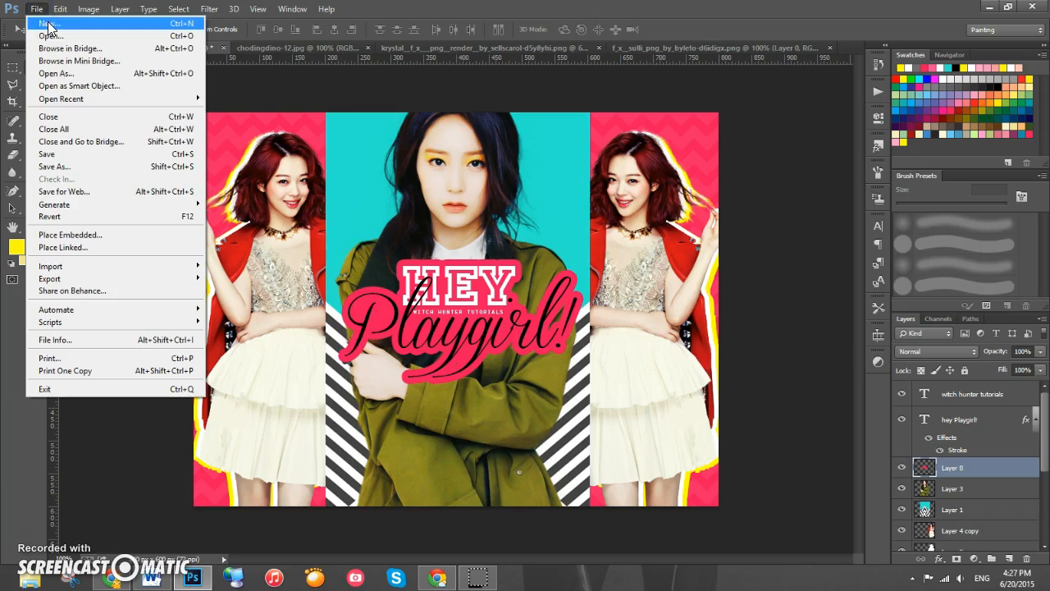
left_click(45, 22)
left_click_drag(716, 181, 676, 185)
type("800")
left_click_drag(748, 200, 613, 195)
type("600")
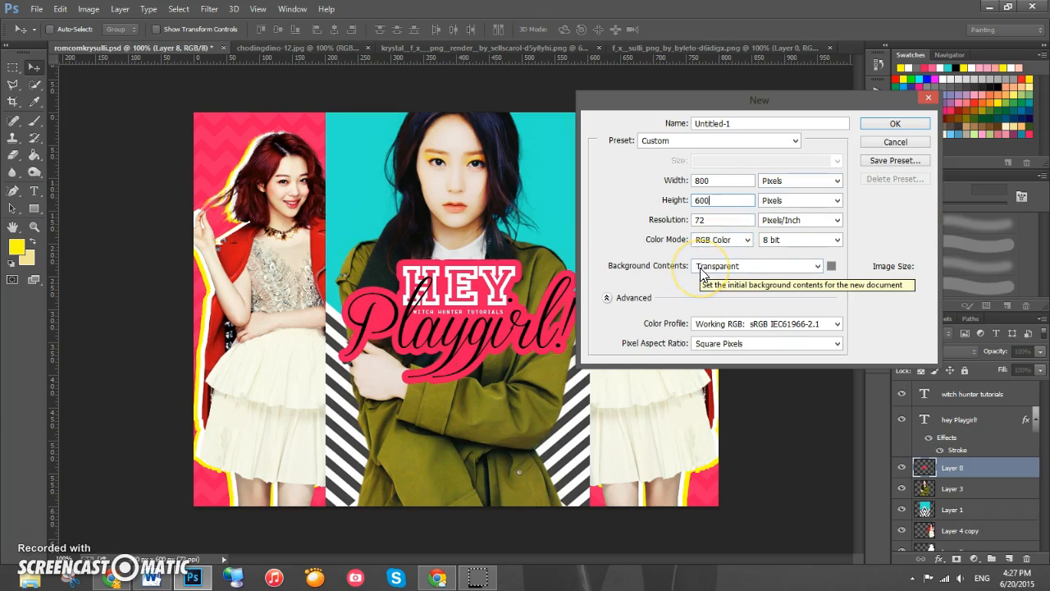
left_click(882, 127)
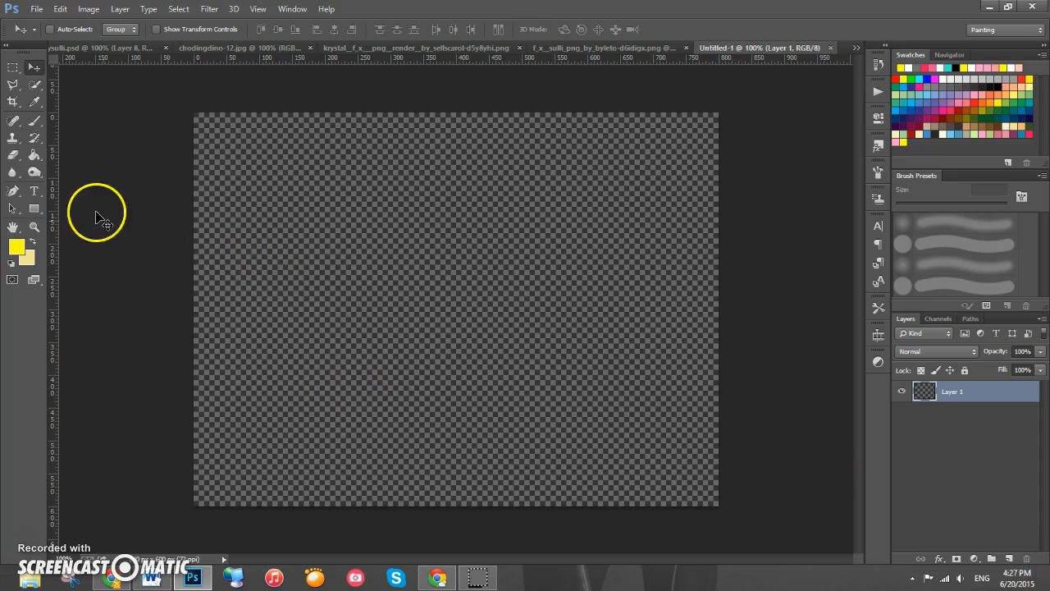
- Fill the empty layer with a pink foreground colour (H 340, S 92, B 93) using the Paint Bucket tool
left_click(35, 155)
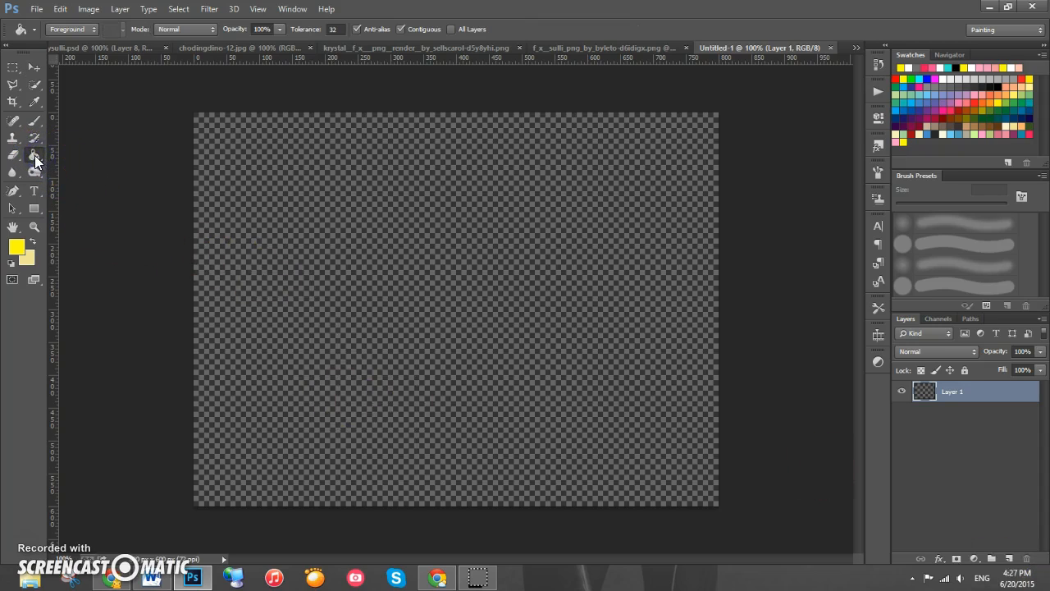
right_click(34, 155)
left_click(65, 165)
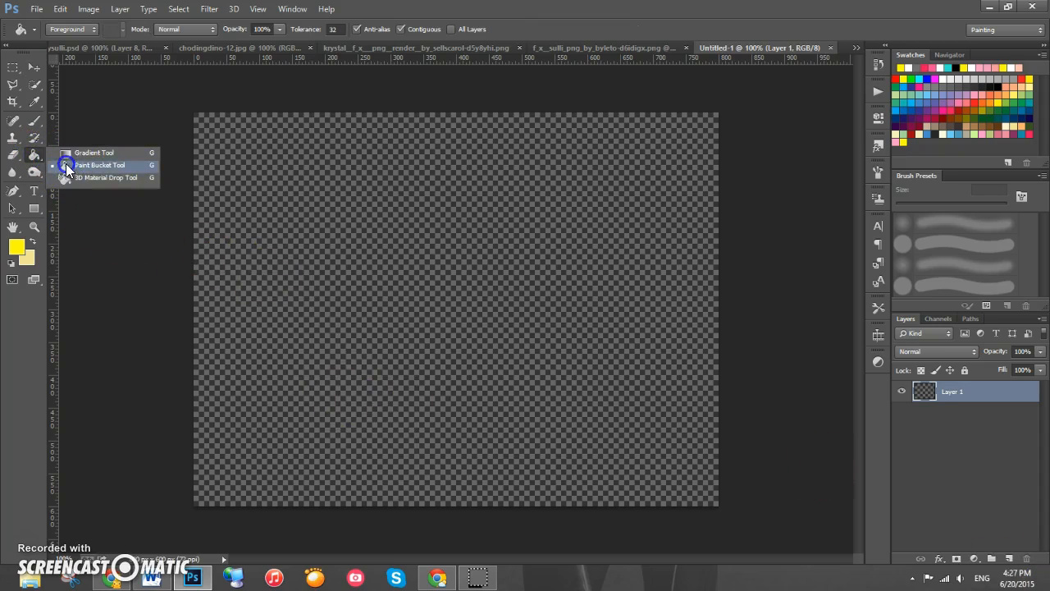
left_click(1029, 134)
left_click(20, 252)
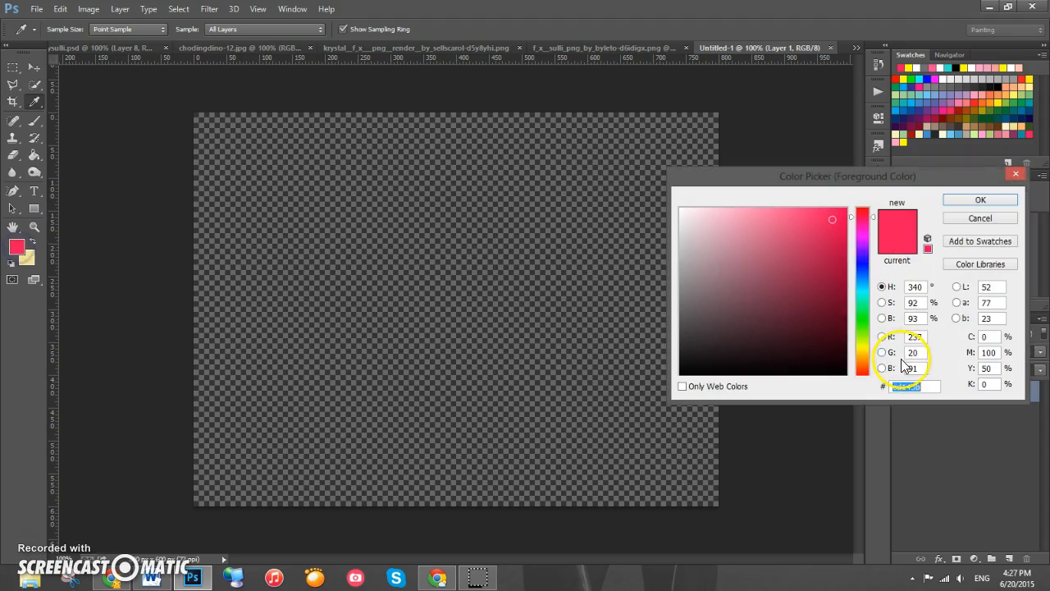
left_click(987, 201)
left_click(386, 228)
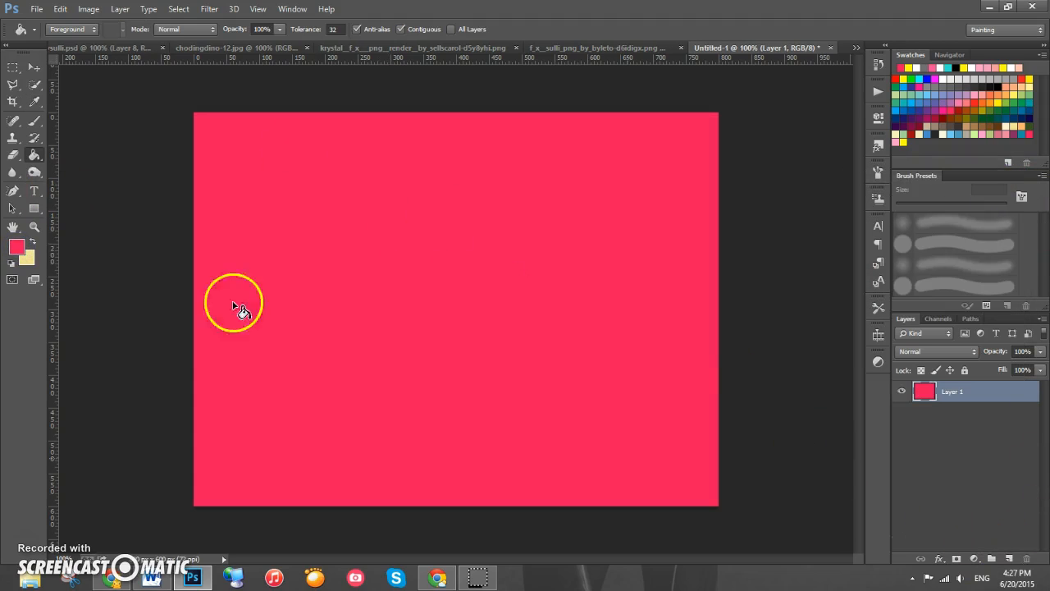
- Add a Pattern Overlay layer style using the Zigzag-W pattern at 7% opacity to the pink layer
double_click(979, 396)
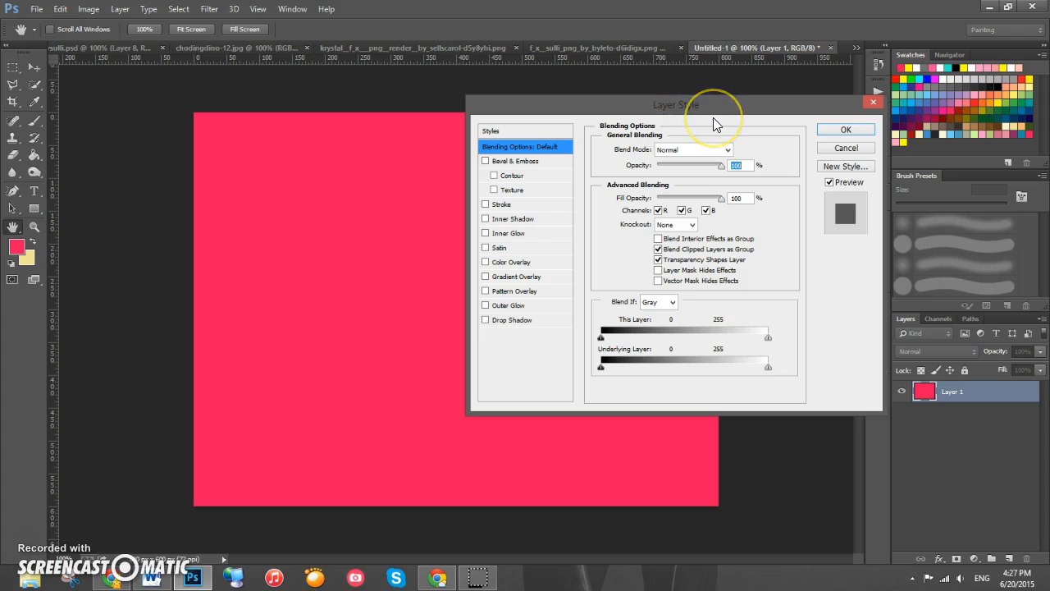
left_click(520, 294)
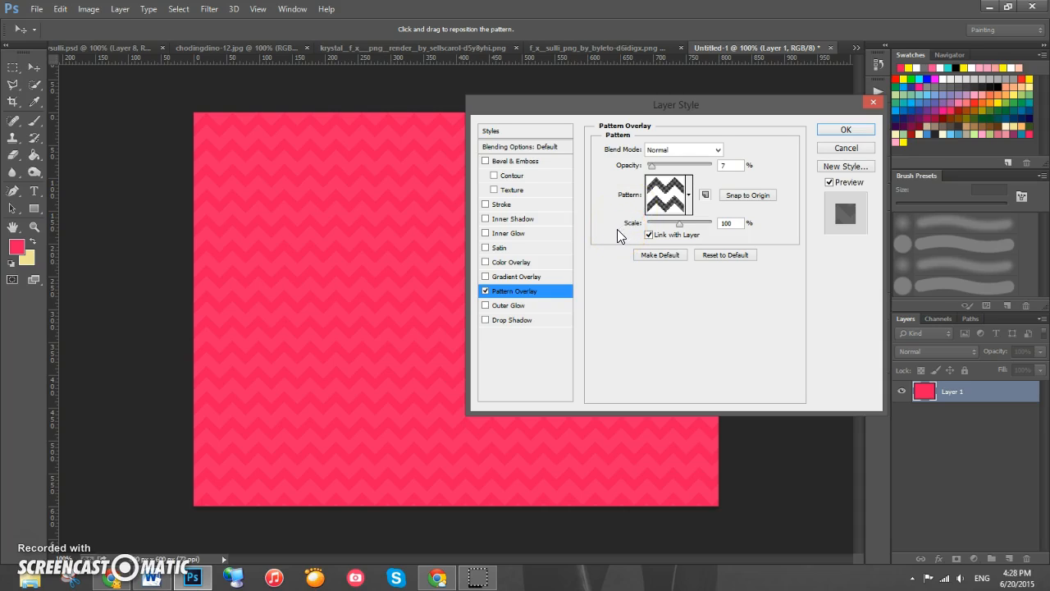
left_click(661, 197)
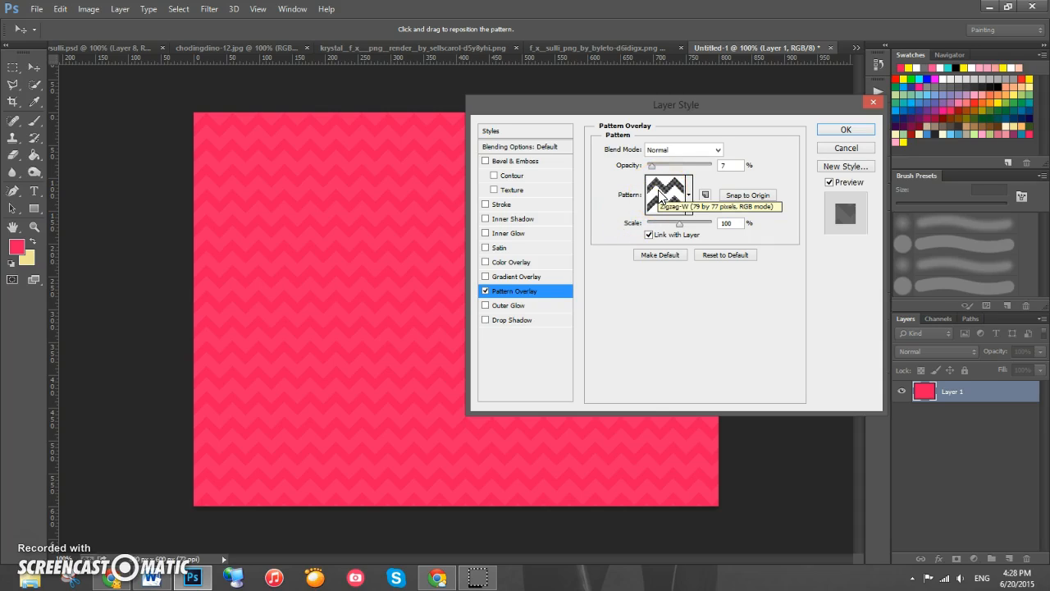
left_click(653, 194)
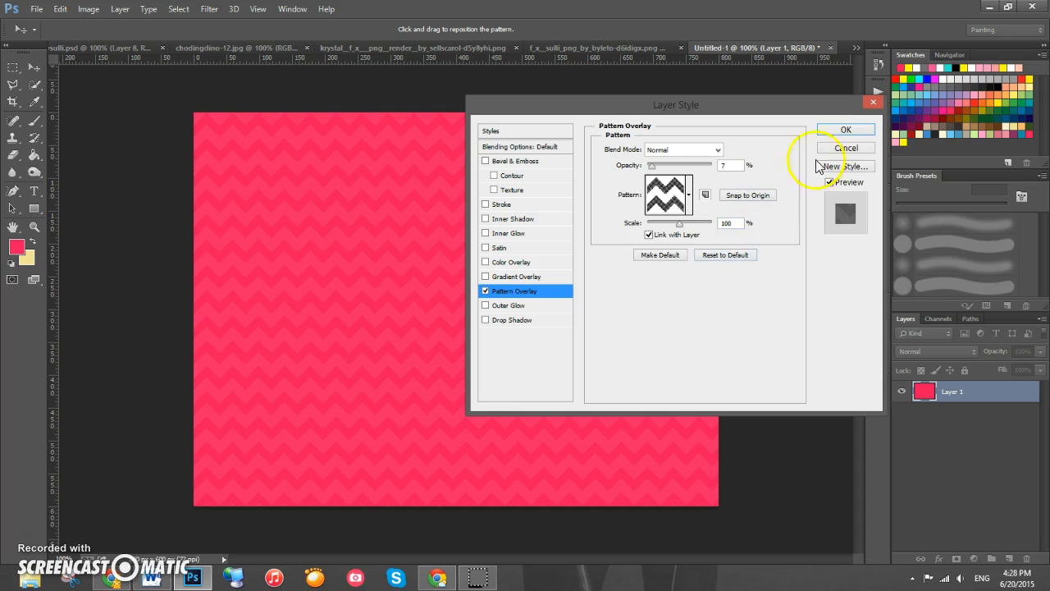
left_click(846, 130)
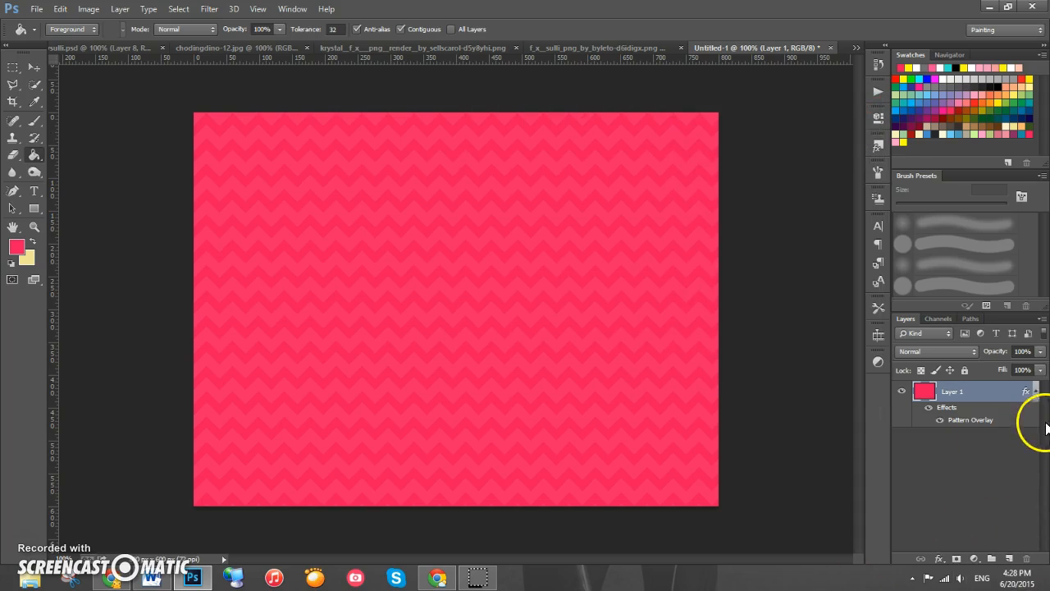
- Bring the striped teal image from chodingdino-12.jpg into the new document as a layer
left_click(1036, 392)
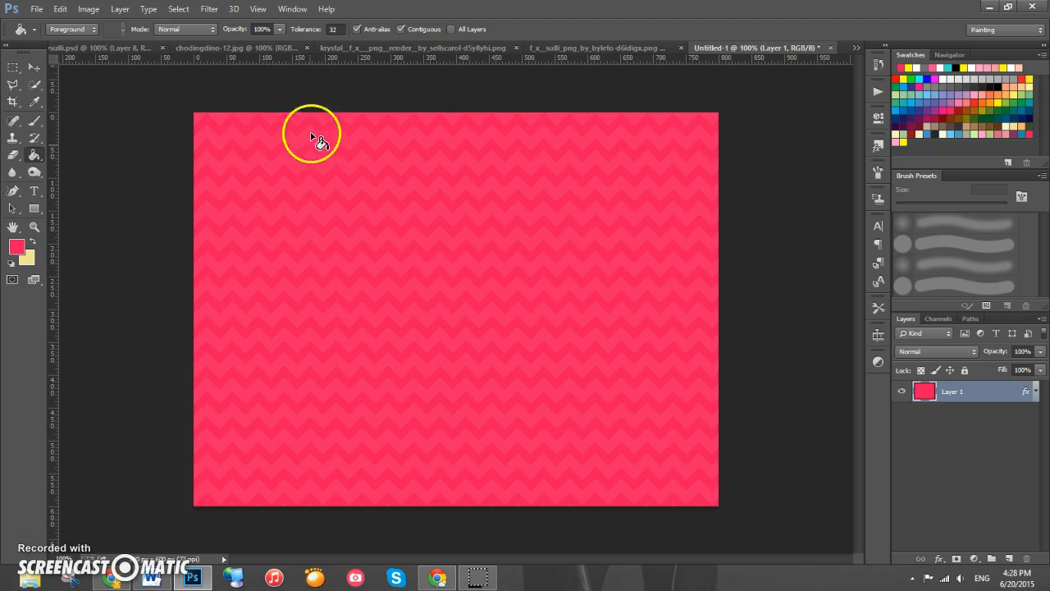
left_click(35, 66)
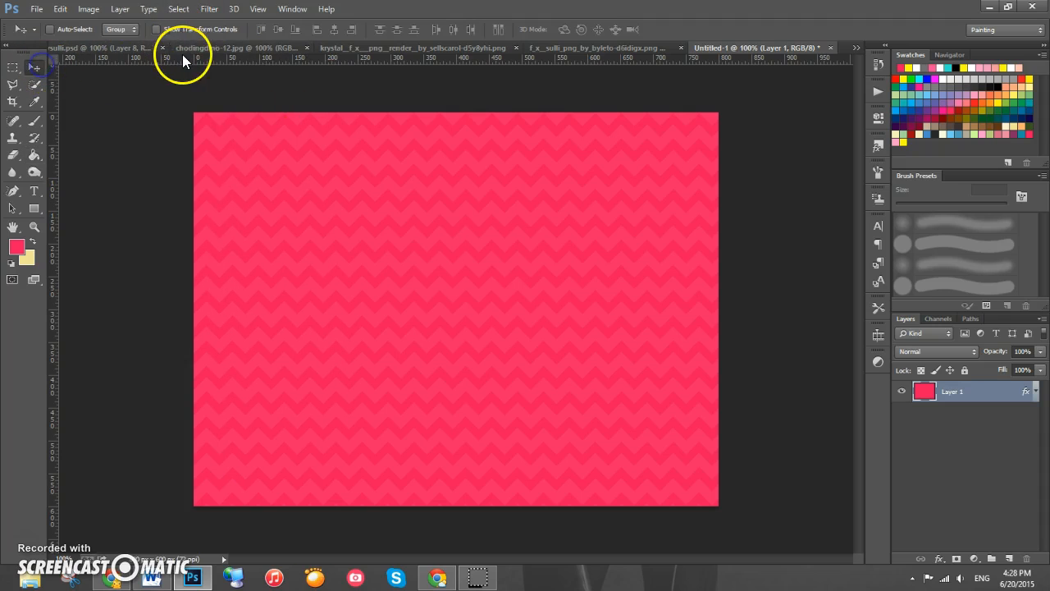
left_click(265, 49)
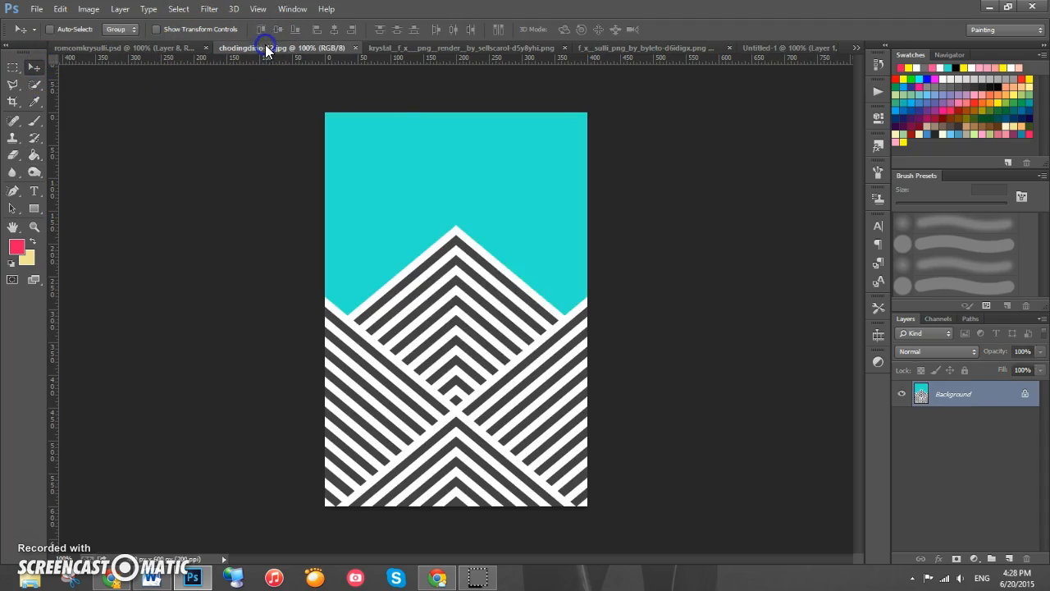
left_click_drag(481, 328, 400, 284)
left_click_drag(392, 380, 453, 421)
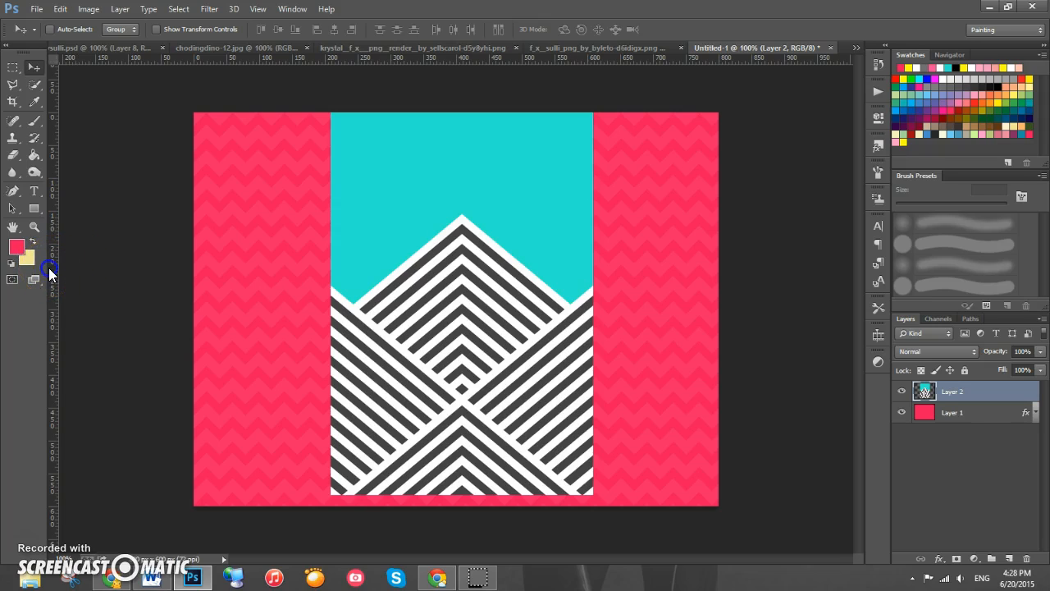
- Add a vertical guide at the canvas centre and center the striped image on it
left_click_drag(49, 267, 454, 355)
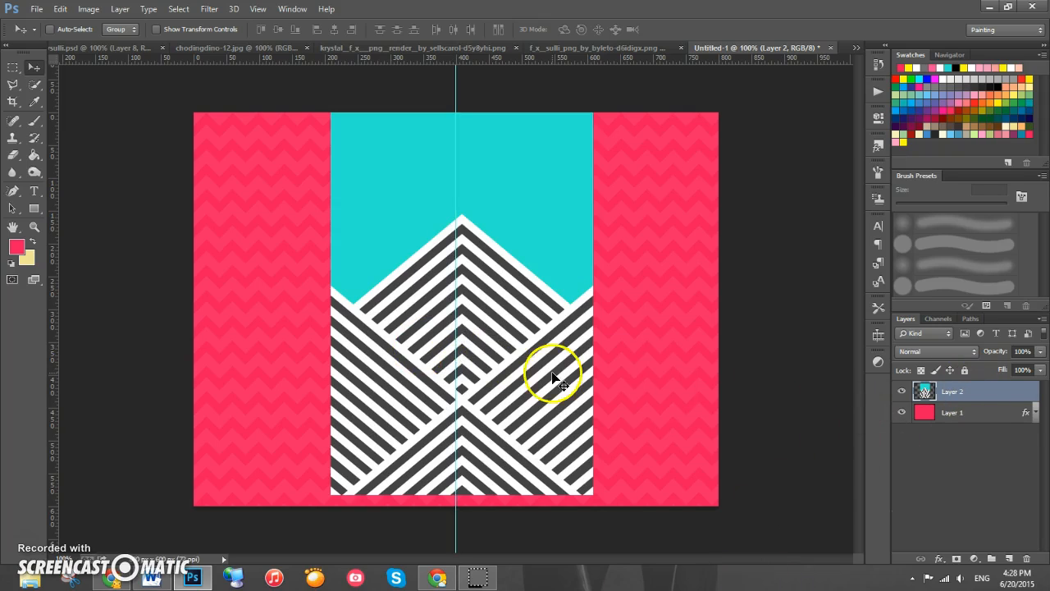
left_click_drag(534, 380, 529, 395)
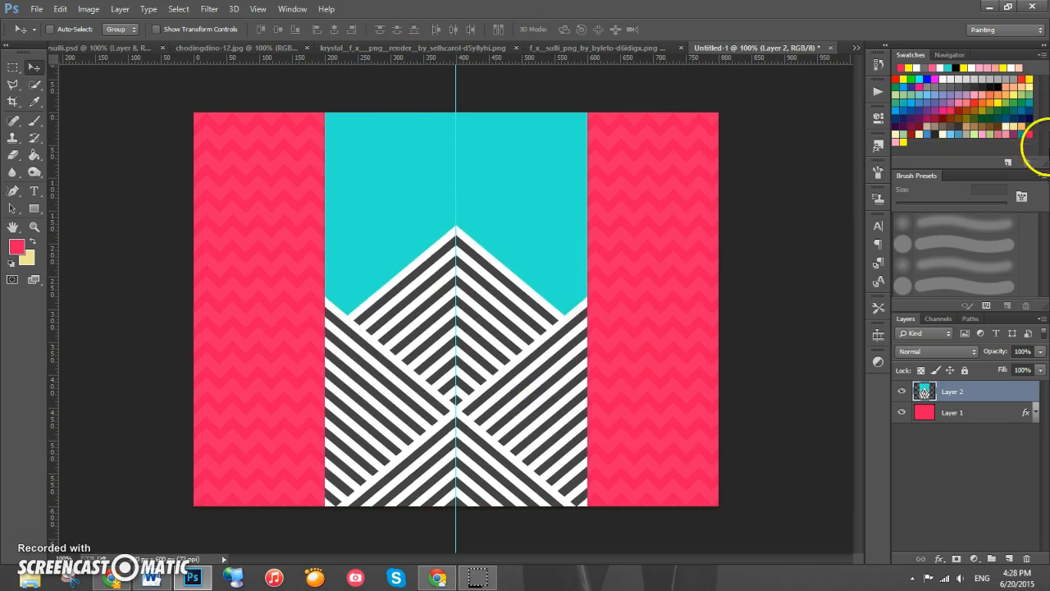
- Rename the striped image layer to texture
double_click(959, 393)
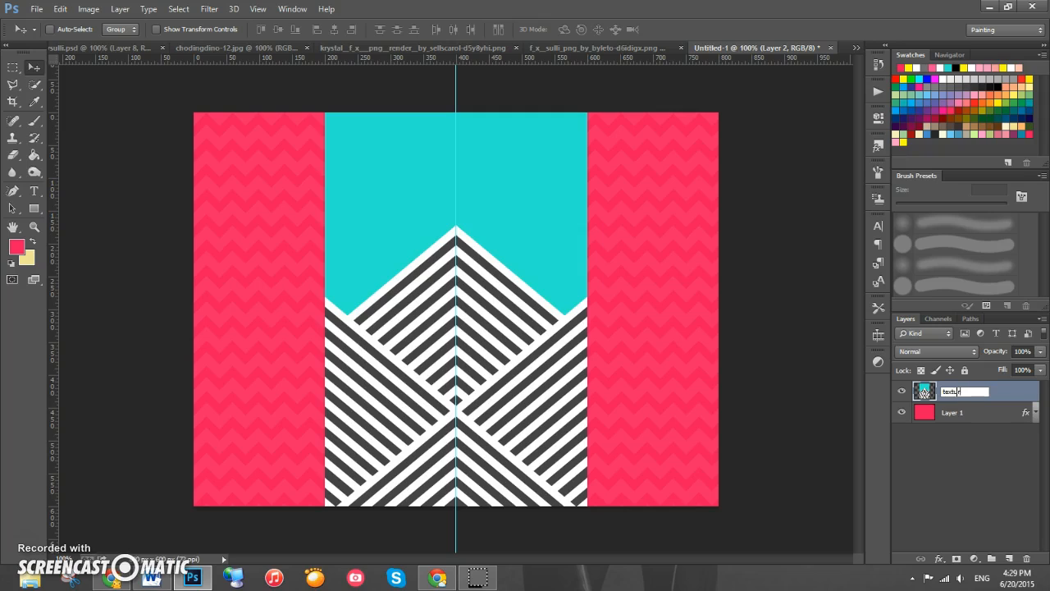
key("Return")
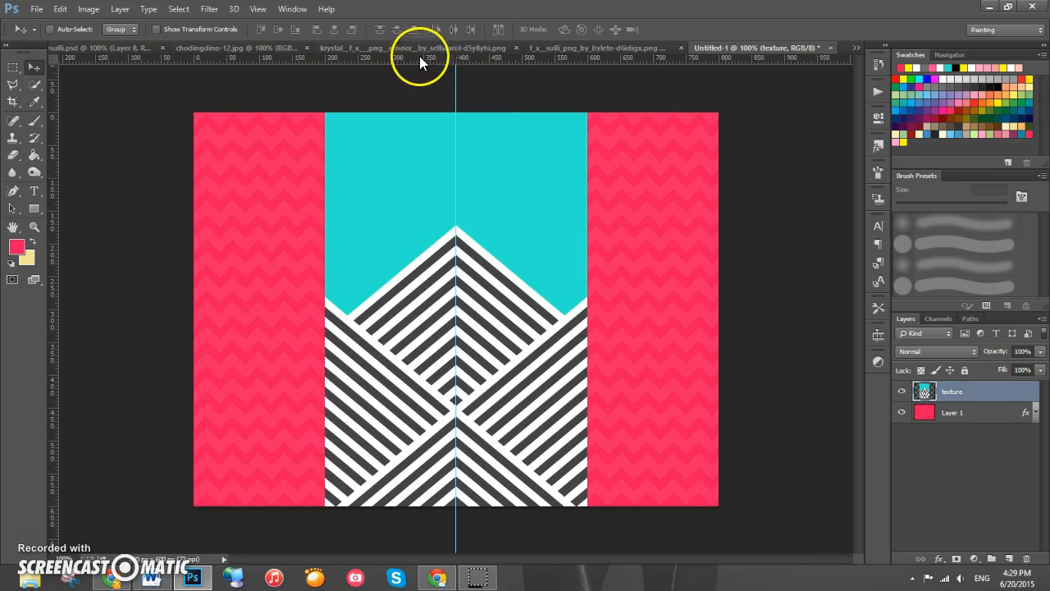
- Bring the krystal render into the document, centre it over the stripes and nudge it up slightly
left_click(389, 47)
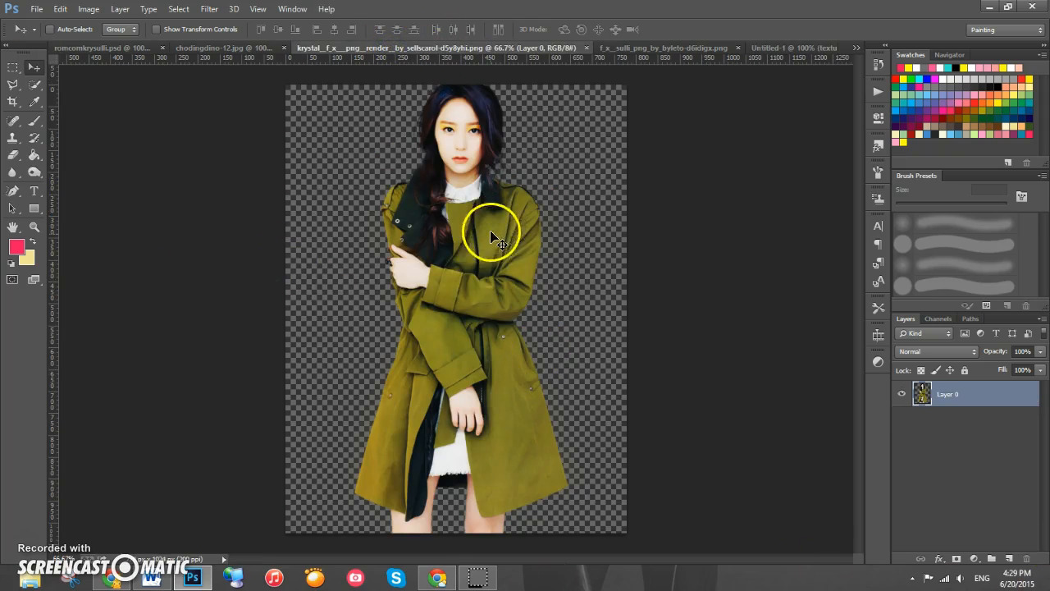
left_click_drag(474, 263, 474, 322)
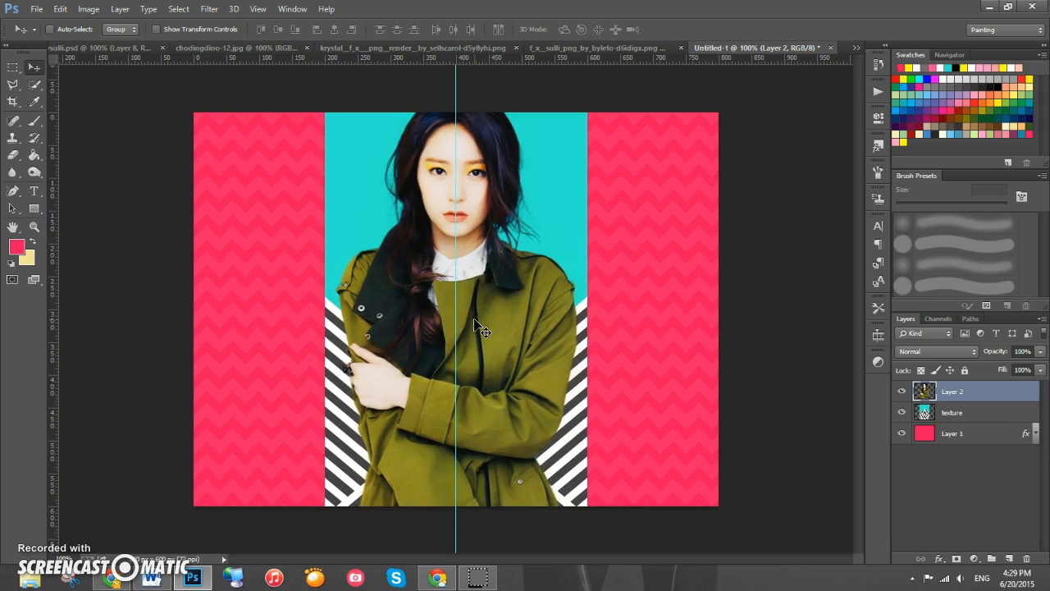
key("Up")
key("Up")
key("Up")
key("Up")
key("Up")
key("Up")
key("Up")
key("Up")
key("Up")
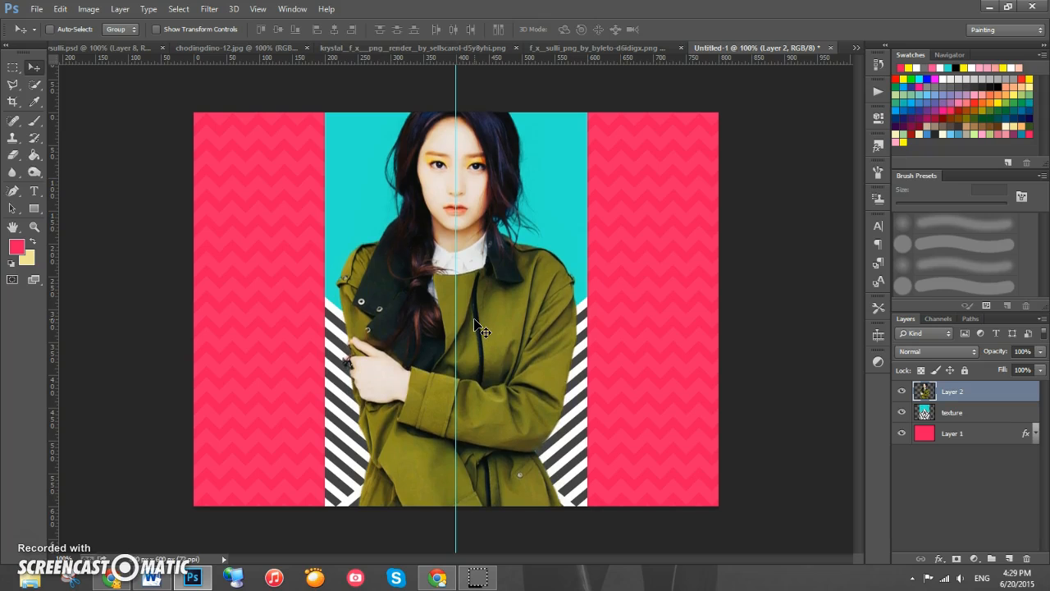
- Rename the krystal render's layer to krystal
left_click(85, 47)
left_click(787, 48)
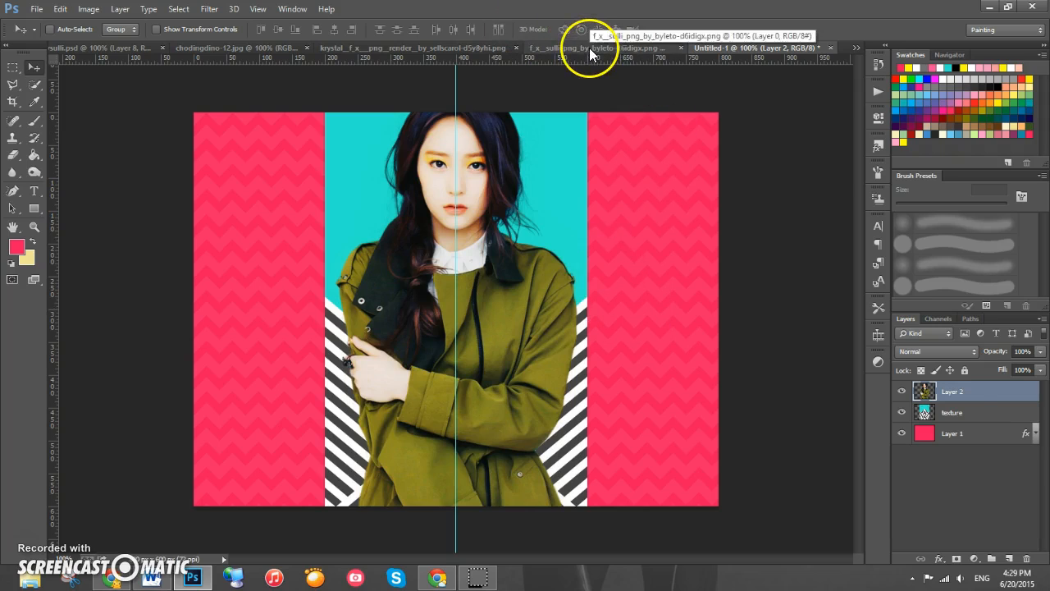
double_click(951, 391)
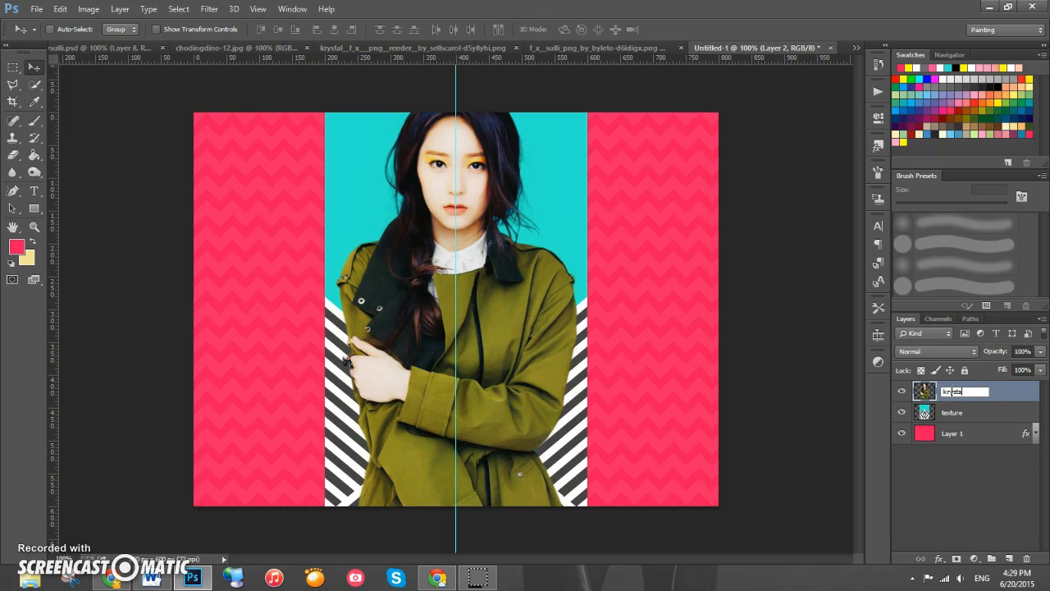
key("Return")
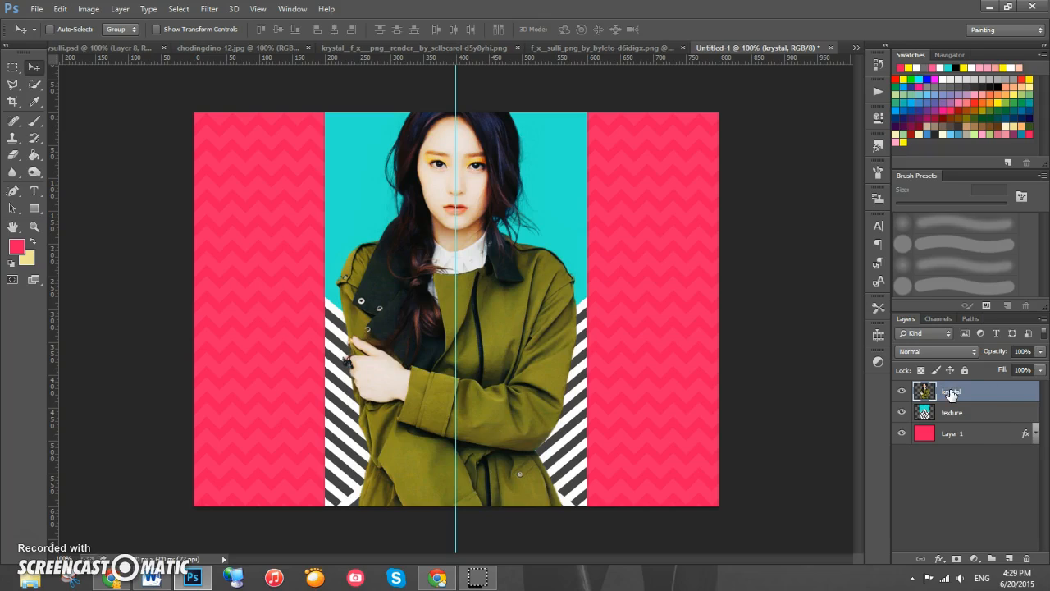
- Bring the sulli render into the document and move its layer below the texture layer
left_click(557, 48)
left_click_drag(469, 281, 328, 279)
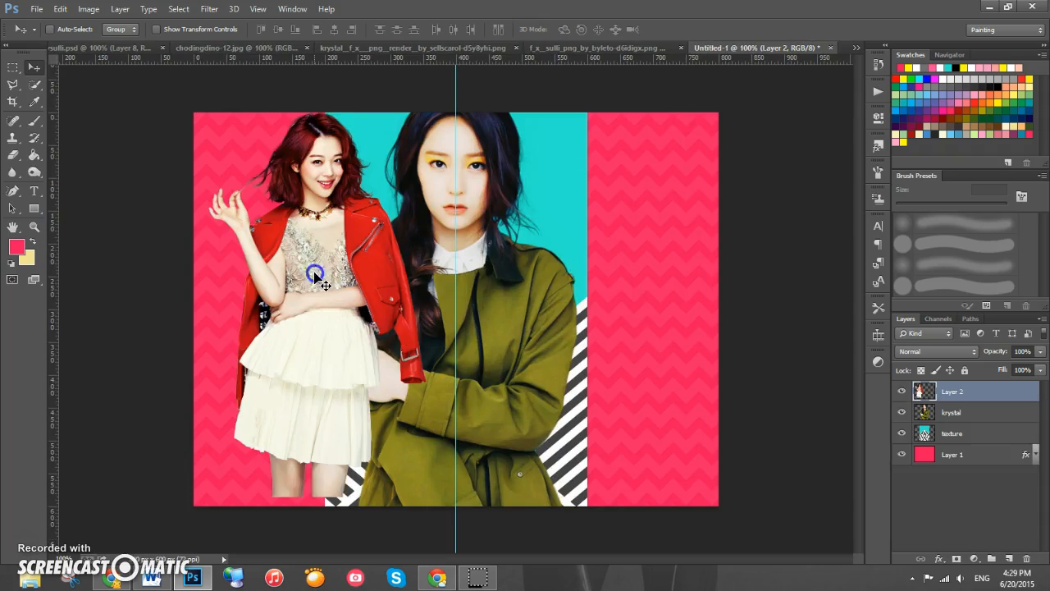
left_click_drag(973, 387, 1006, 444)
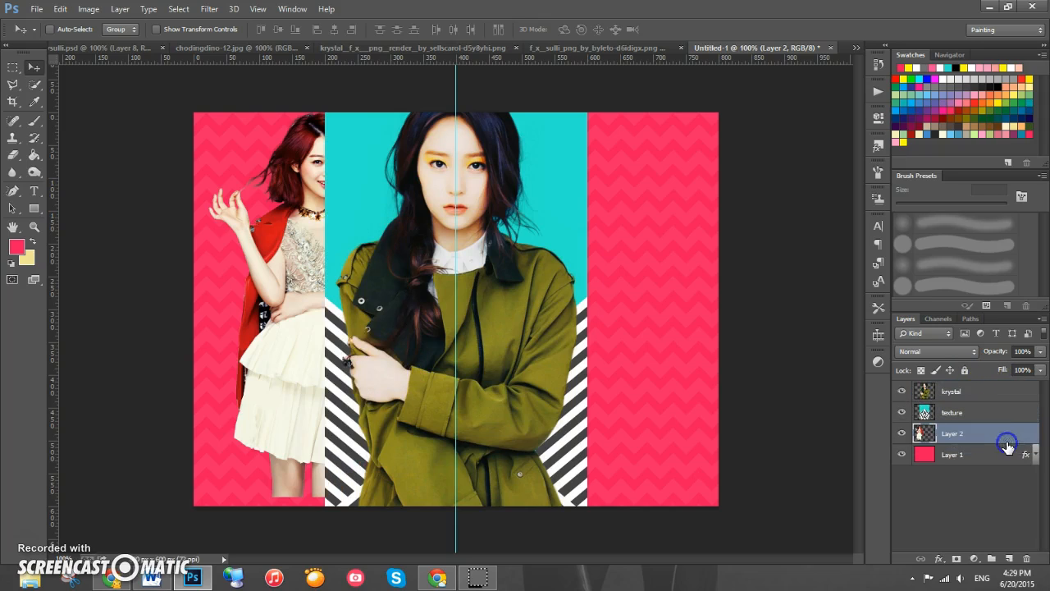
- Name the render's layer sulli and shift the render into the left pink panel
left_click(955, 435)
double_click(954, 435)
key("Return")
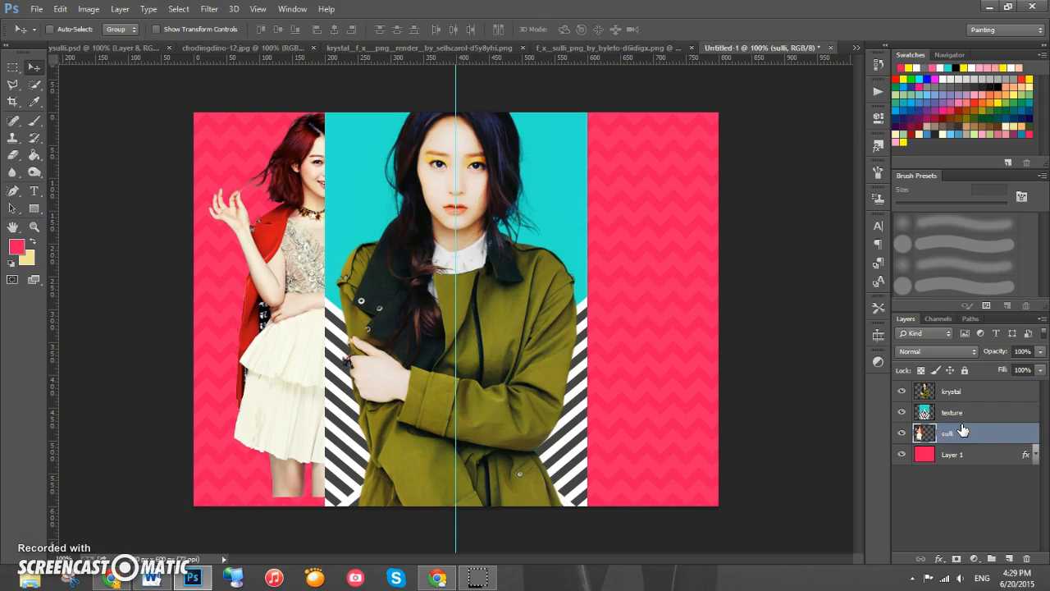
left_click_drag(281, 328, 250, 341)
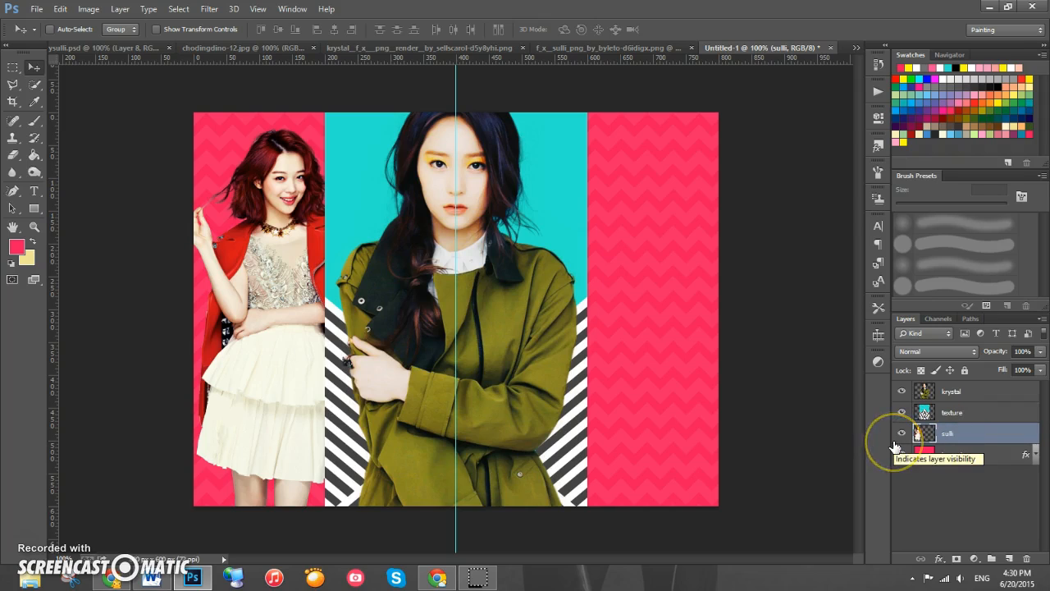
- Duplicate the sulli layer and move the copy into the right pink panel
right_click(976, 429)
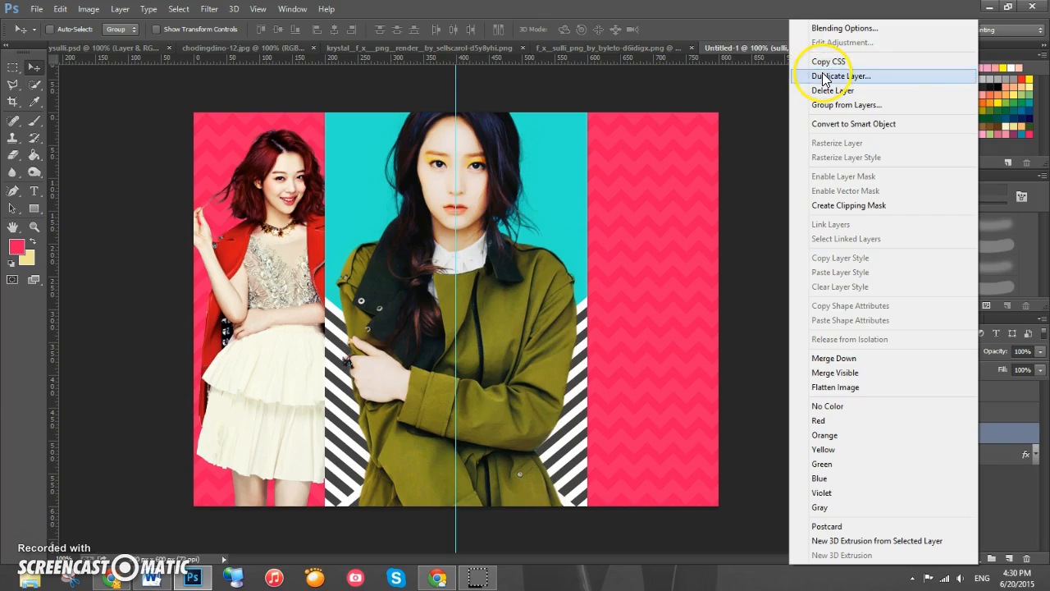
left_click(992, 434)
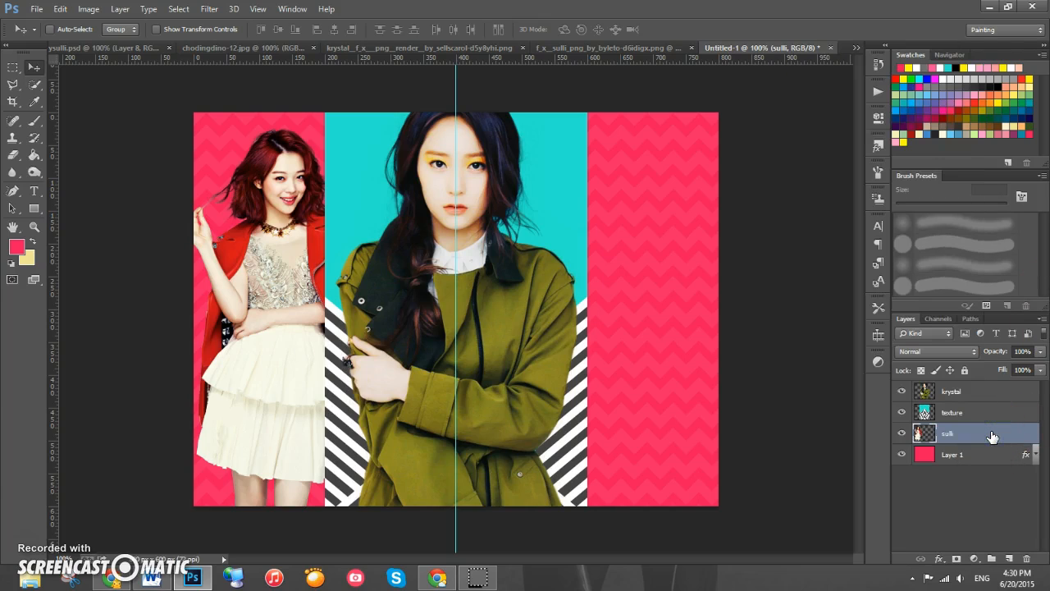
key("ctrl+j")
left_click_drag(246, 308, 640, 309)
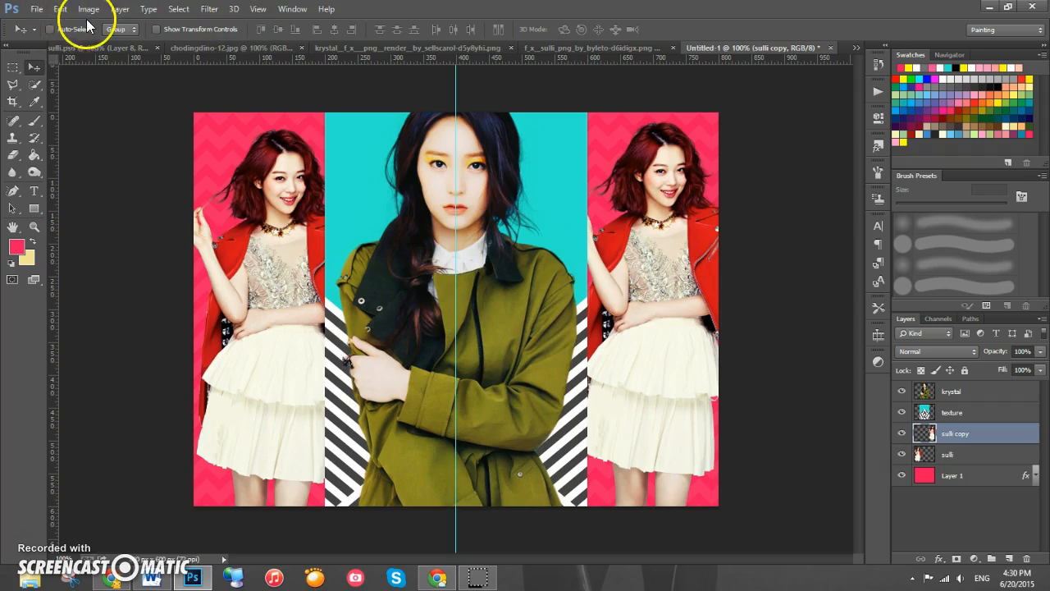
- Flip the sulli copy horizontally
left_click(62, 11)
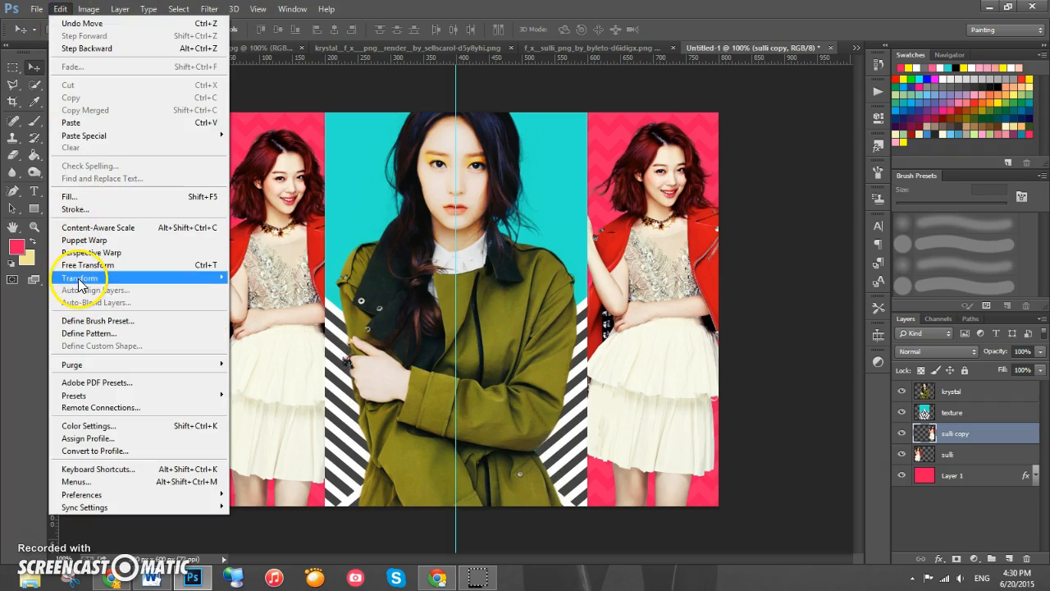
mouse_move(82, 278)
left_click(267, 419)
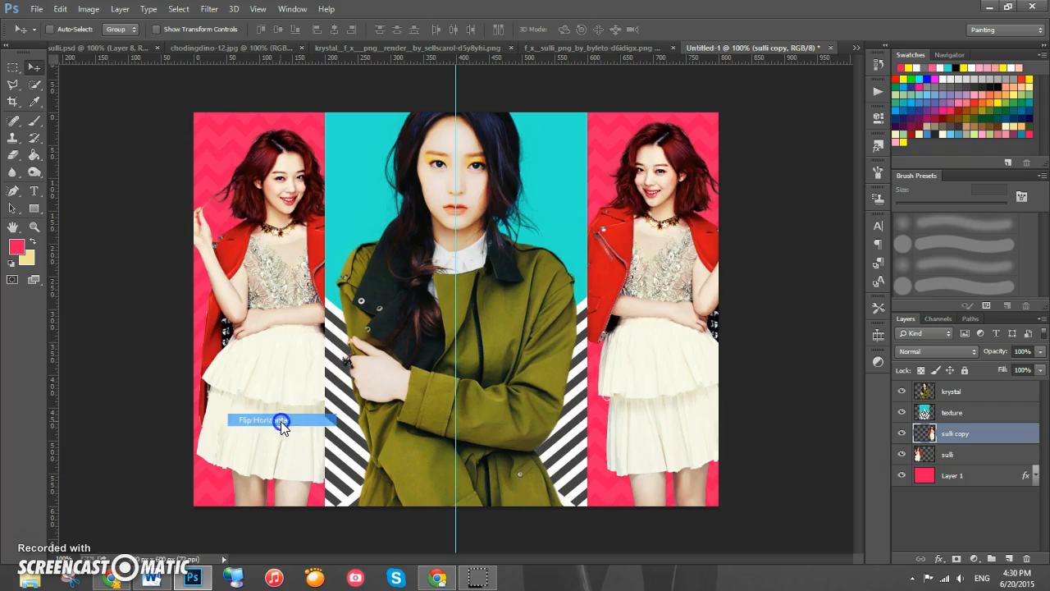
- Nudge the flipped sulli copy into position within the right pink panel
left_click_drag(687, 285, 667, 291)
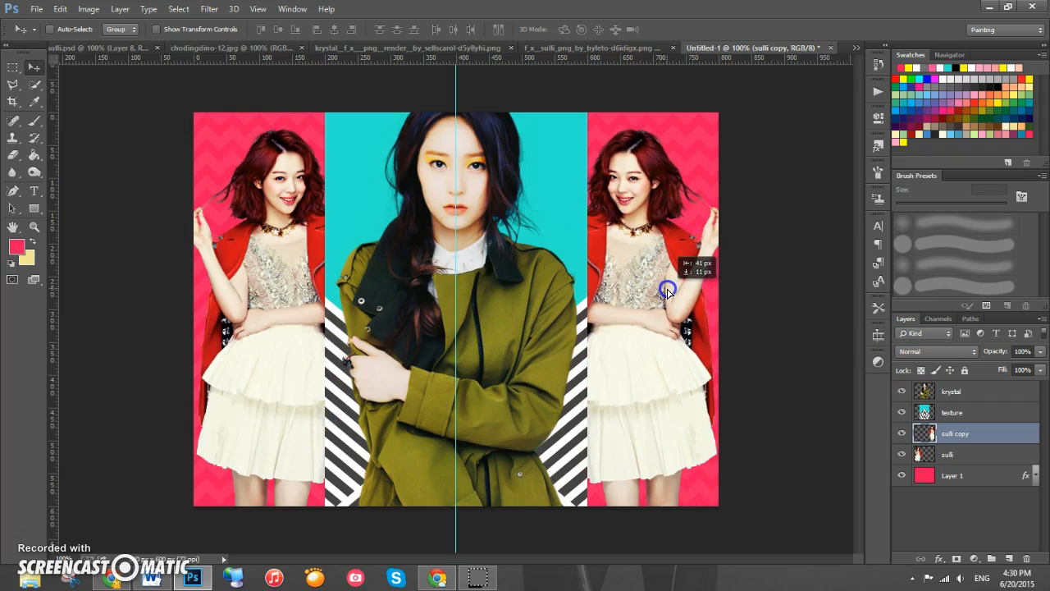
key("Left")
key("Left")
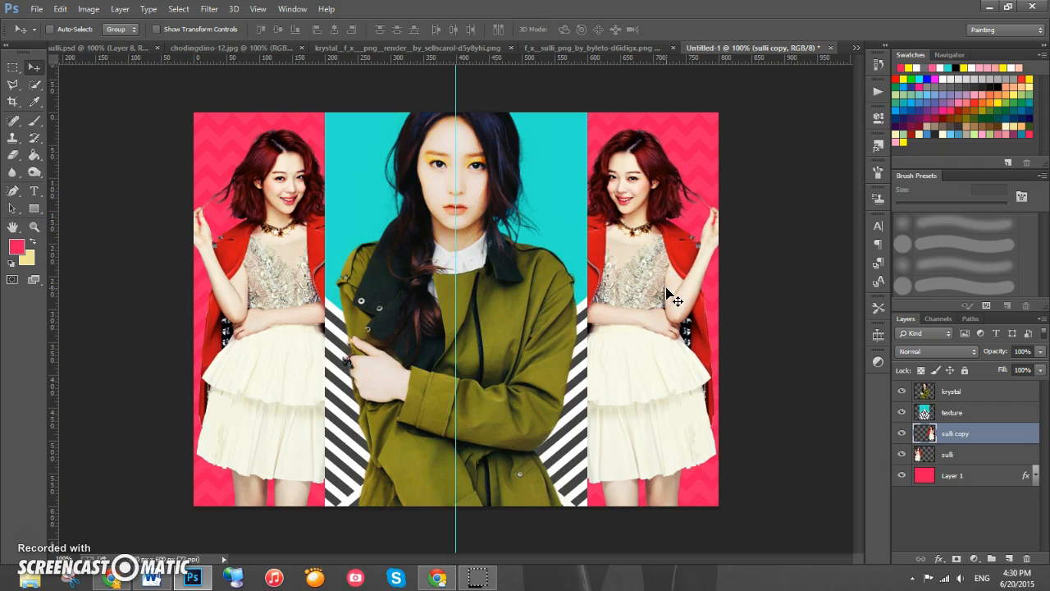
key("Left")
key("Right")
key("Right")
key("Left")
key("Right")
- Rename the sulli copy layer to sulli 2
double_click(956, 434)
type("sulli 2")
key("Return")
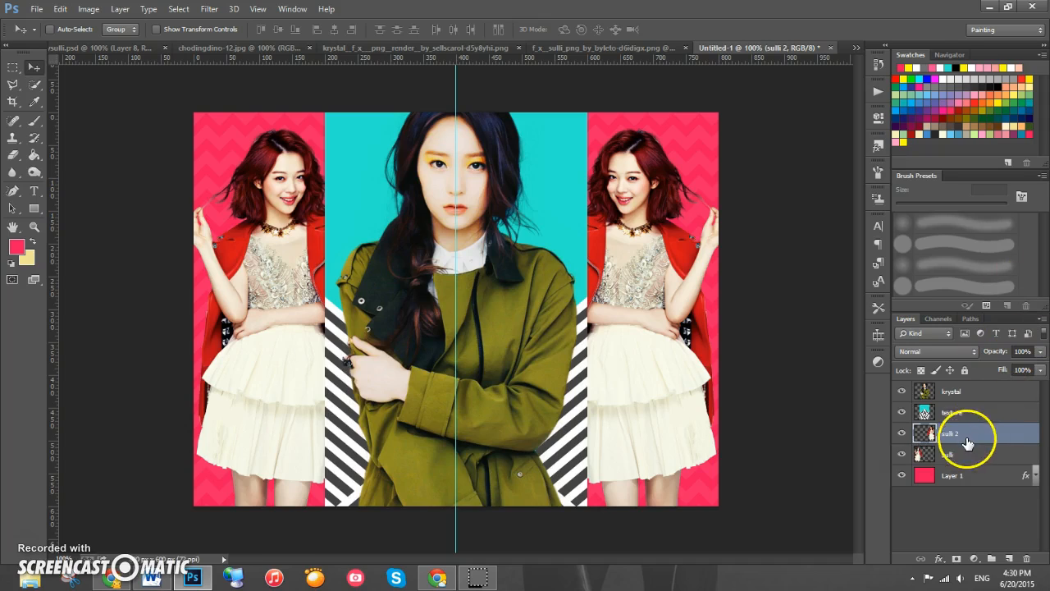
- Add a new layer named si1 directly beneath the sulli layer
left_click(960, 470)
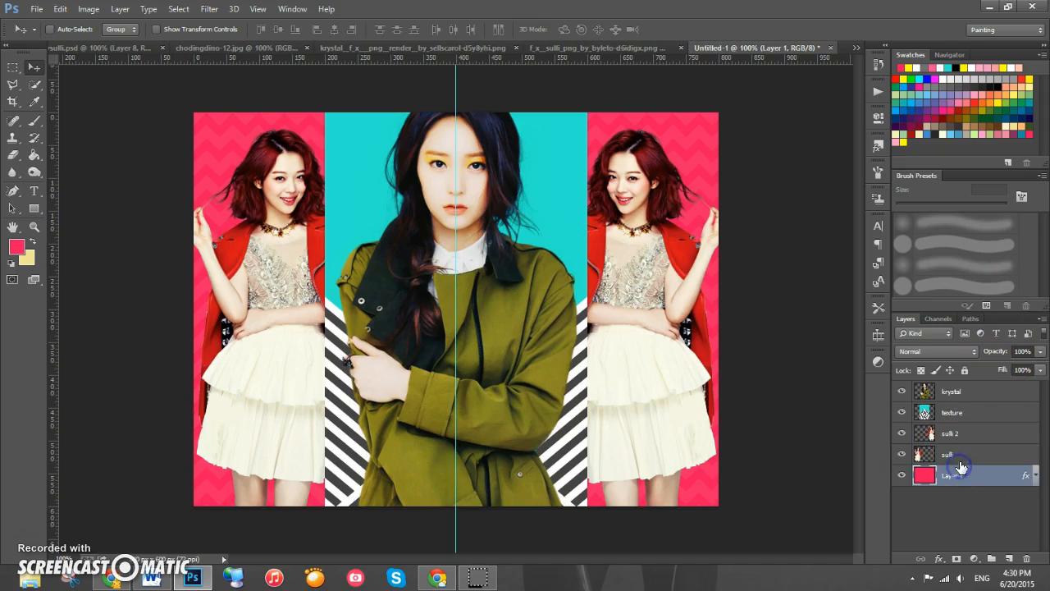
left_click(962, 460)
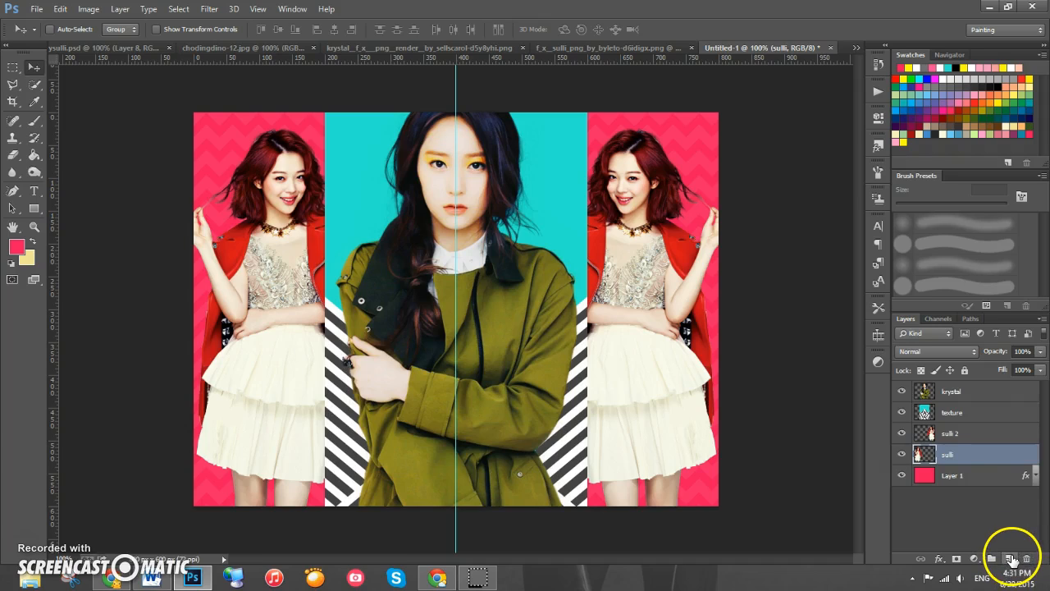
left_click(1010, 558)
left_click(949, 456)
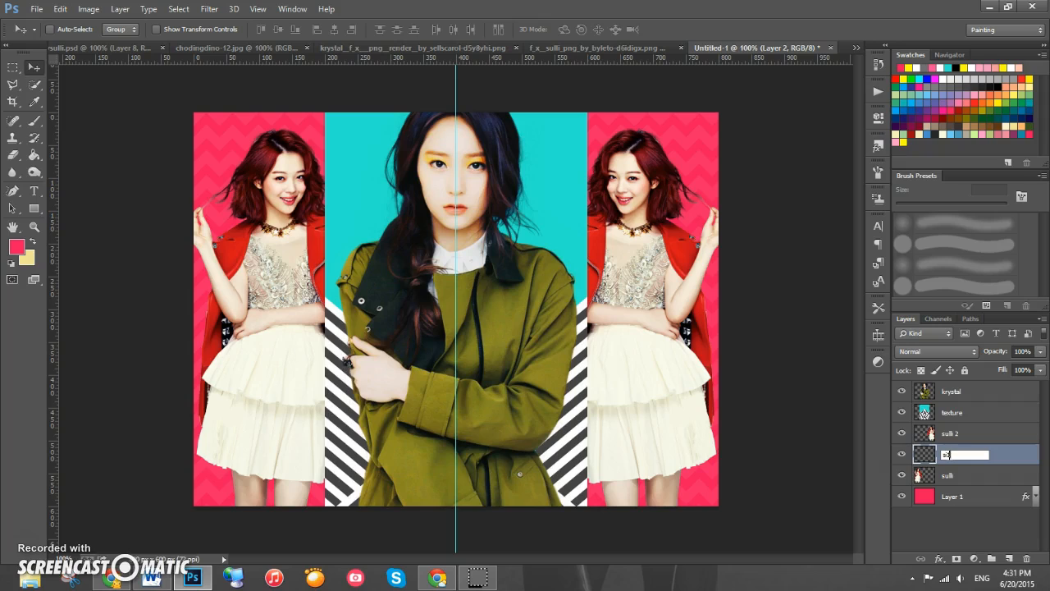
key("Return")
left_click_drag(969, 458, 968, 490)
left_click(954, 475)
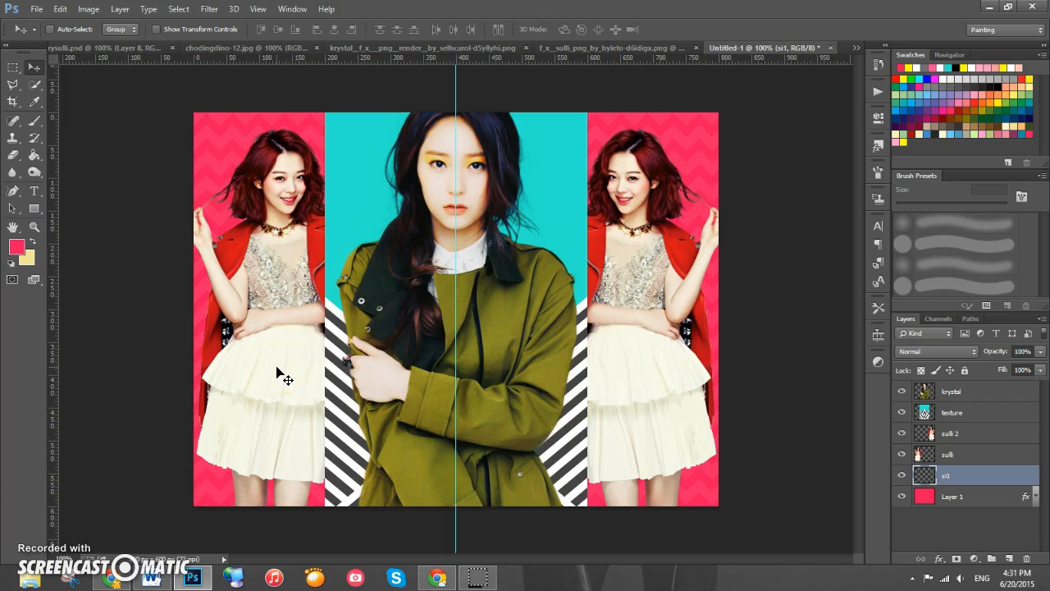
- Fill the sulli render's silhouette with white on si1 and nudge it a few pixels left
mouse_move(925, 474)
left_mouse_down()
mouse_move(919, 452)
mouse_move(933, 456)
left_mouse_up()
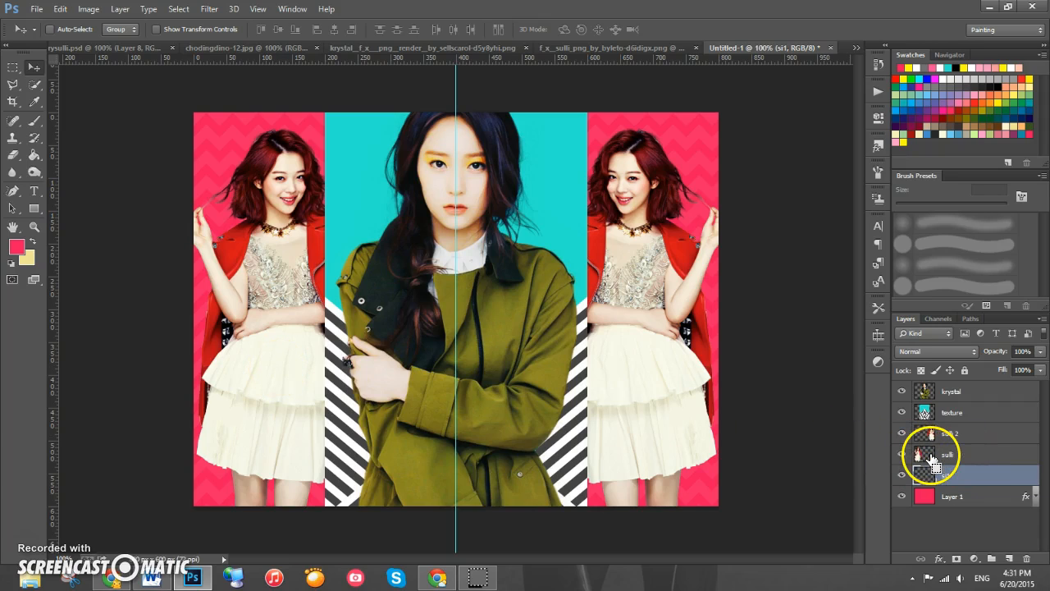
left_click(928, 454, "ctrl")
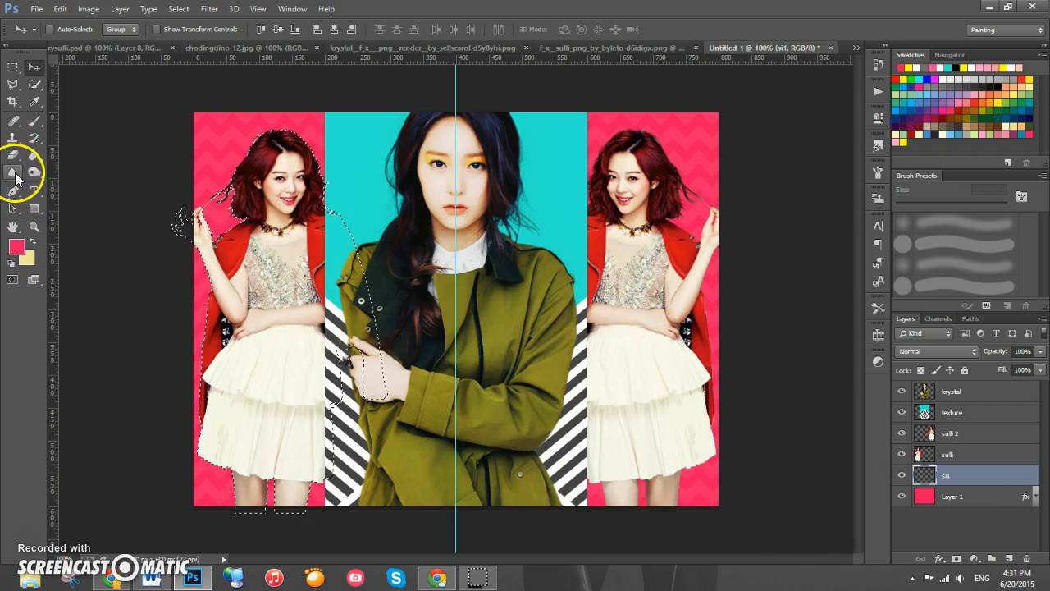
left_click(34, 157)
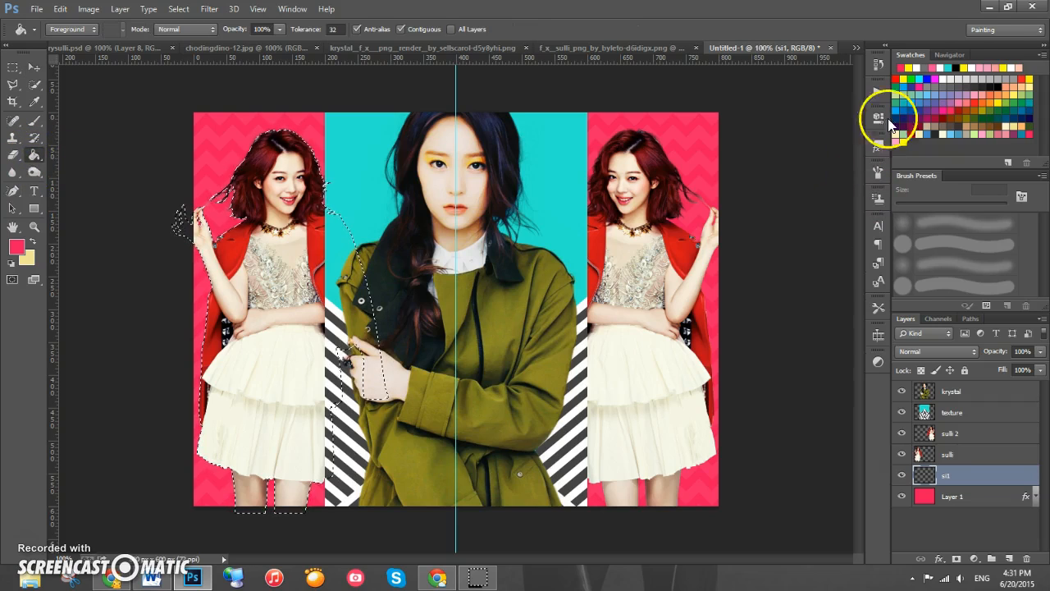
left_click(945, 77)
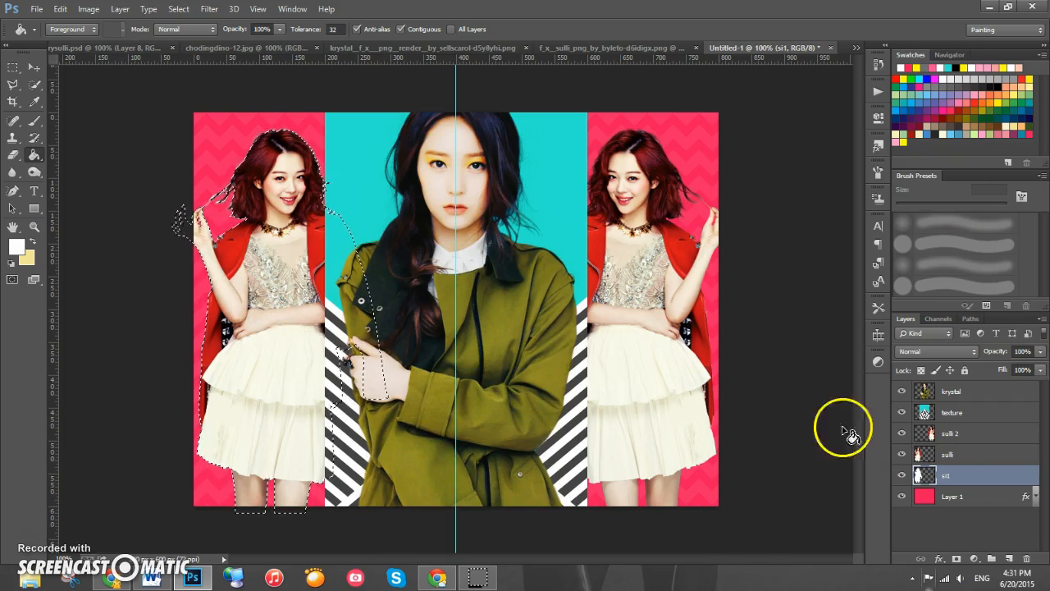
left_click(32, 70)
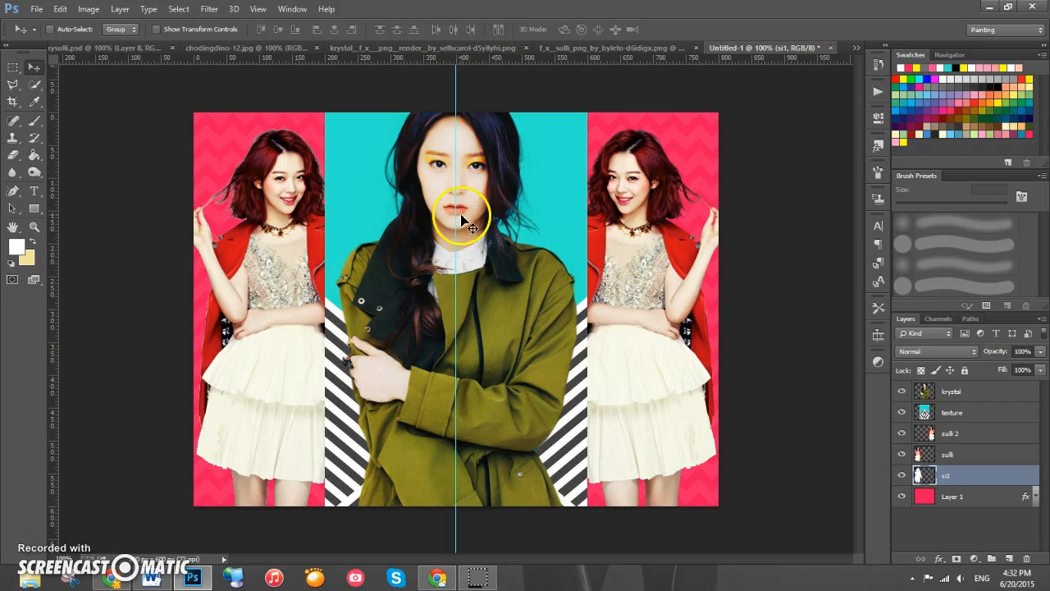
key("Left")
key("Left")
key("Left")
key("Left")
key("Left")
key("Left")
key("Left")
key("Left")
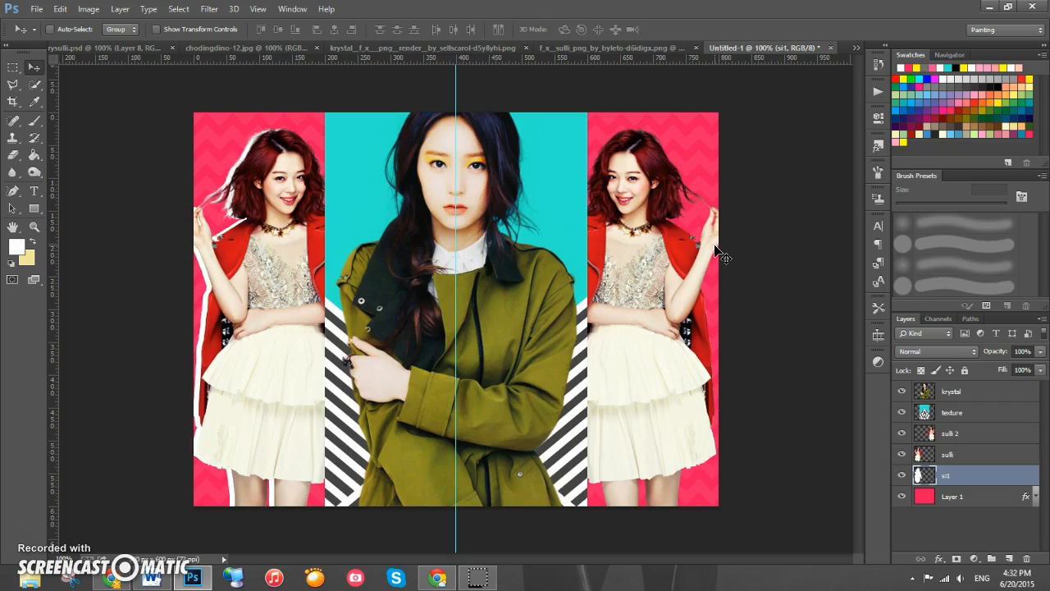
- Add another new layer named si2 beneath si1
left_click(1009, 559)
left_click_drag(961, 481, 968, 509)
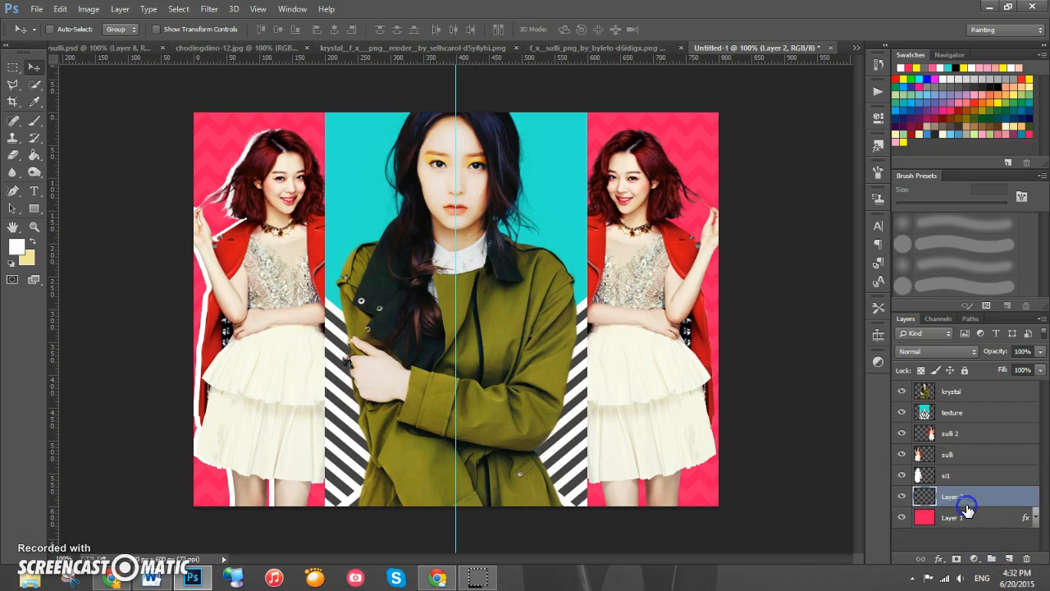
double_click(948, 497)
type("si2")
key("Return")
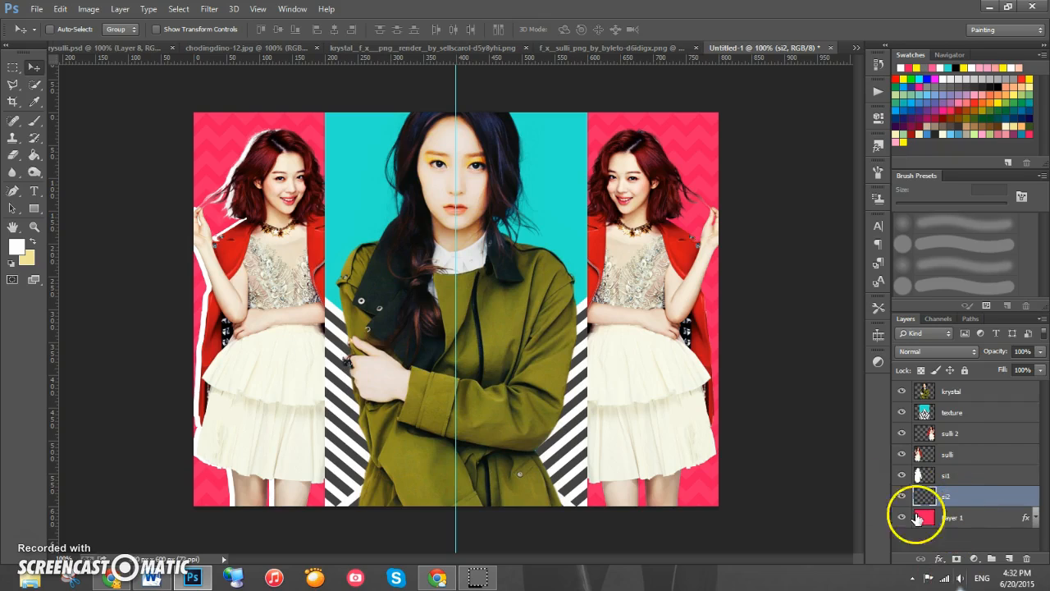
- Fill the sulli render's silhouette with yellow on si2 and nudge it a few pixels left
left_click(924, 456, "ctrl")
left_click(12, 84)
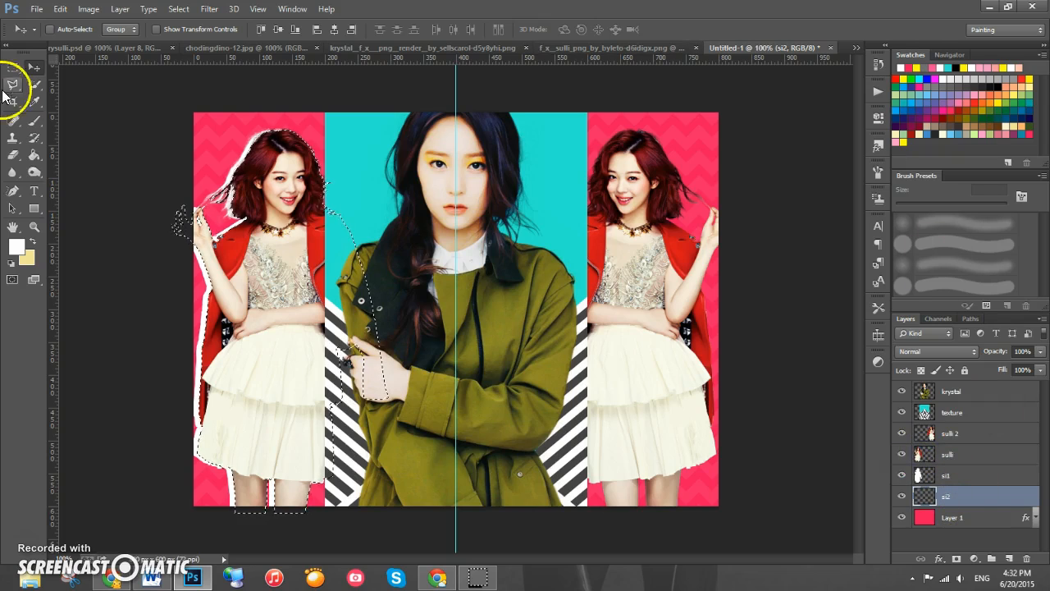
left_click(36, 155)
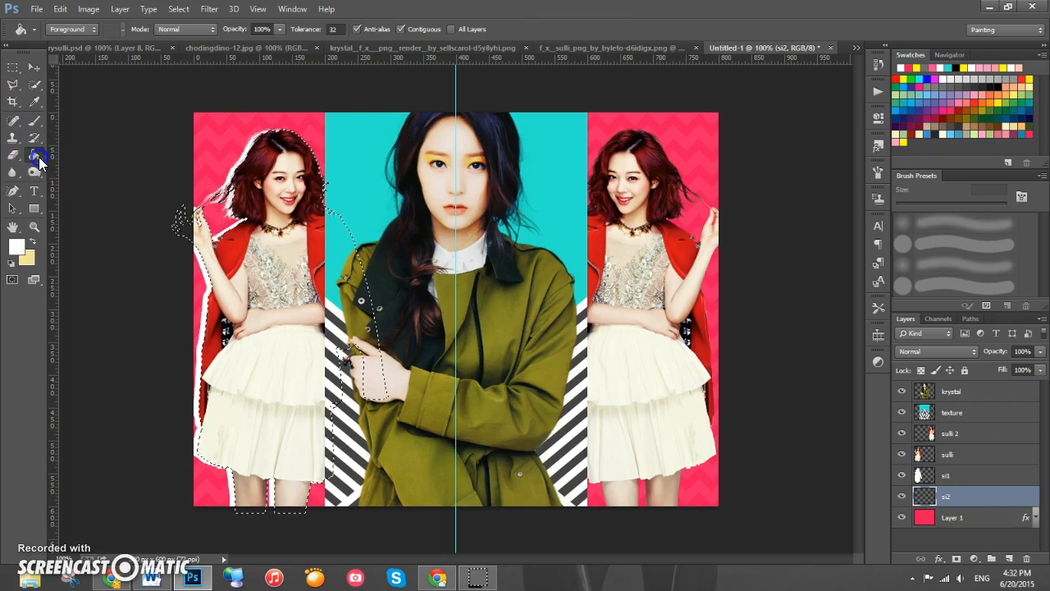
left_click(905, 142)
left_click(234, 264)
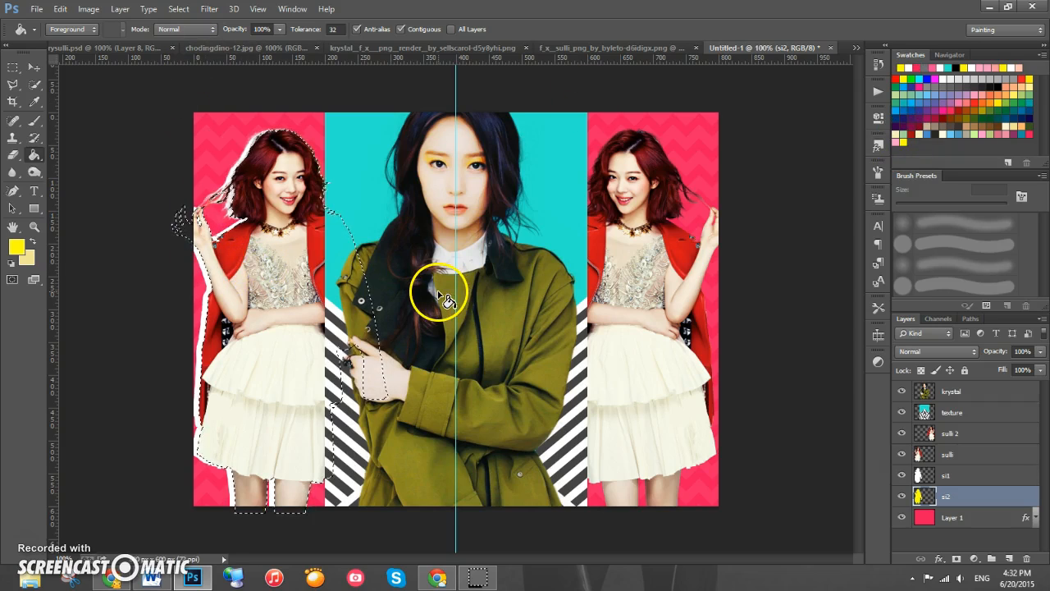
key("ctrl+d")
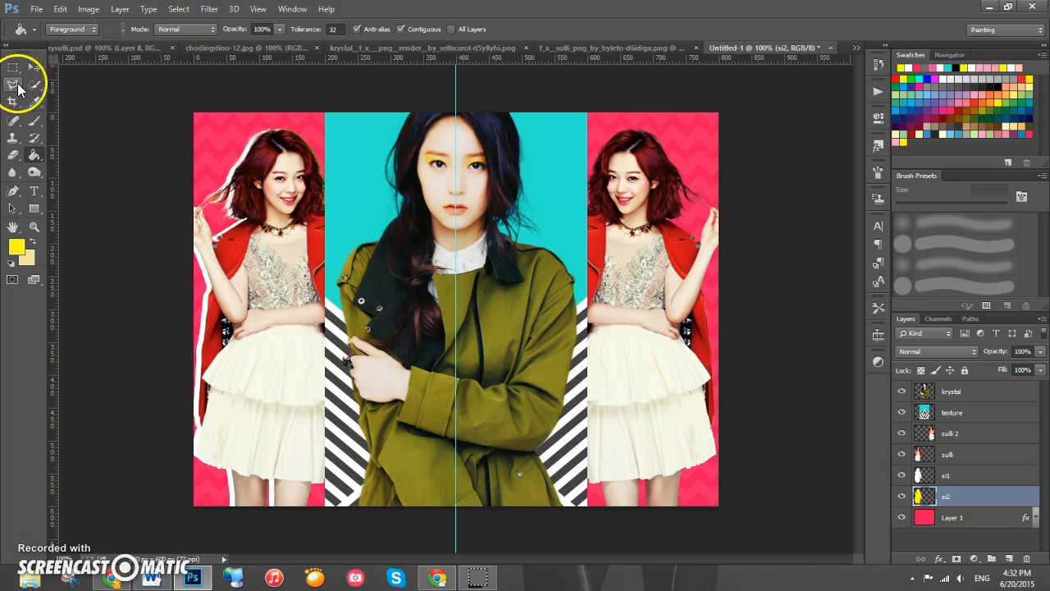
left_click(34, 70)
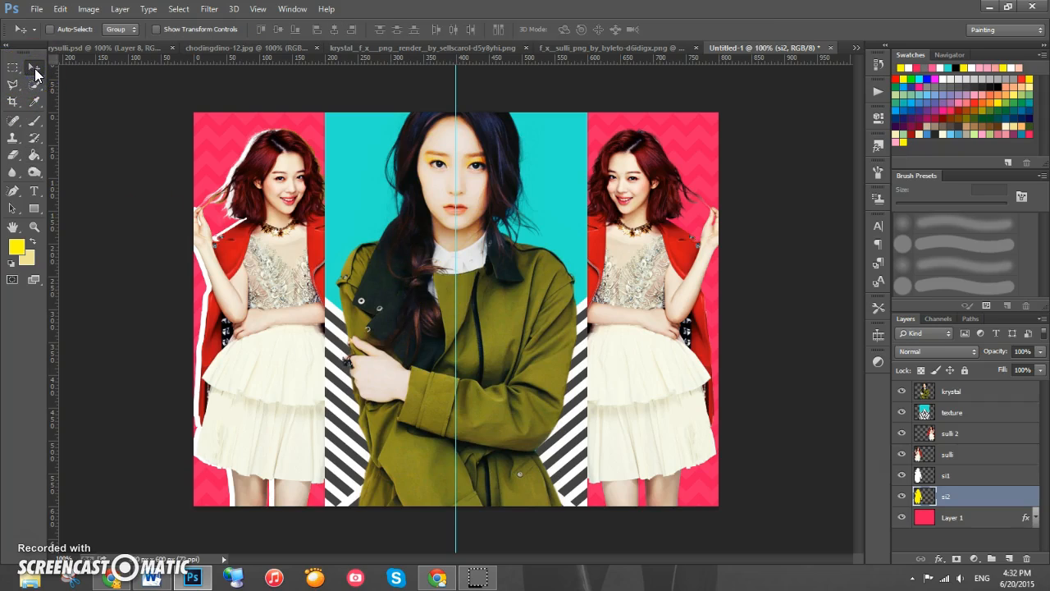
key("Left")
key("Left")
key("Left")
key("Left")
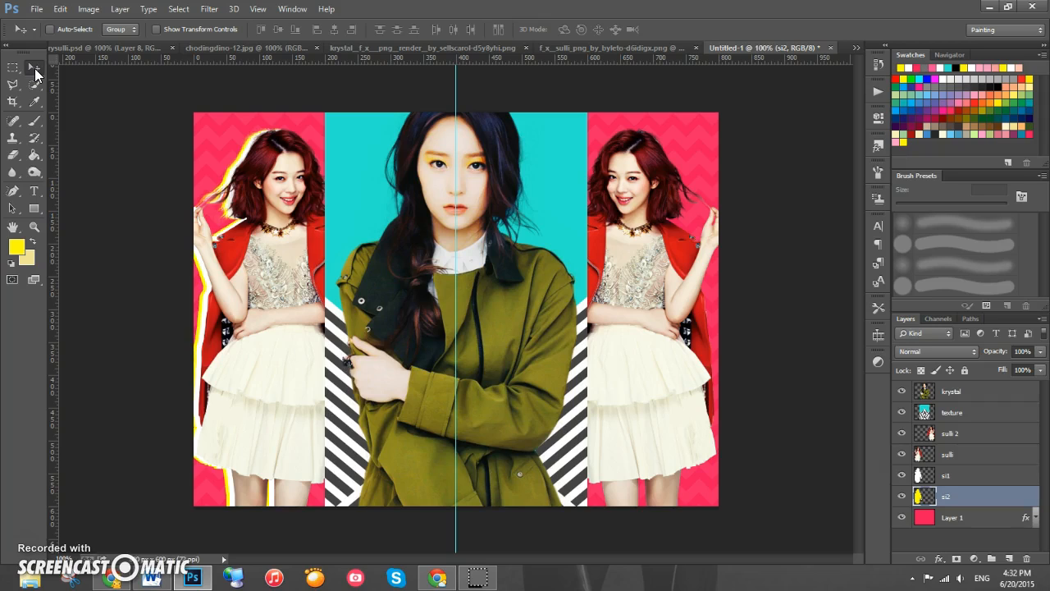
- Add a new layer named si1 beneath the sulli 2 layer
left_click(980, 436)
left_click(1009, 558)
left_click_drag(964, 433, 966, 469)
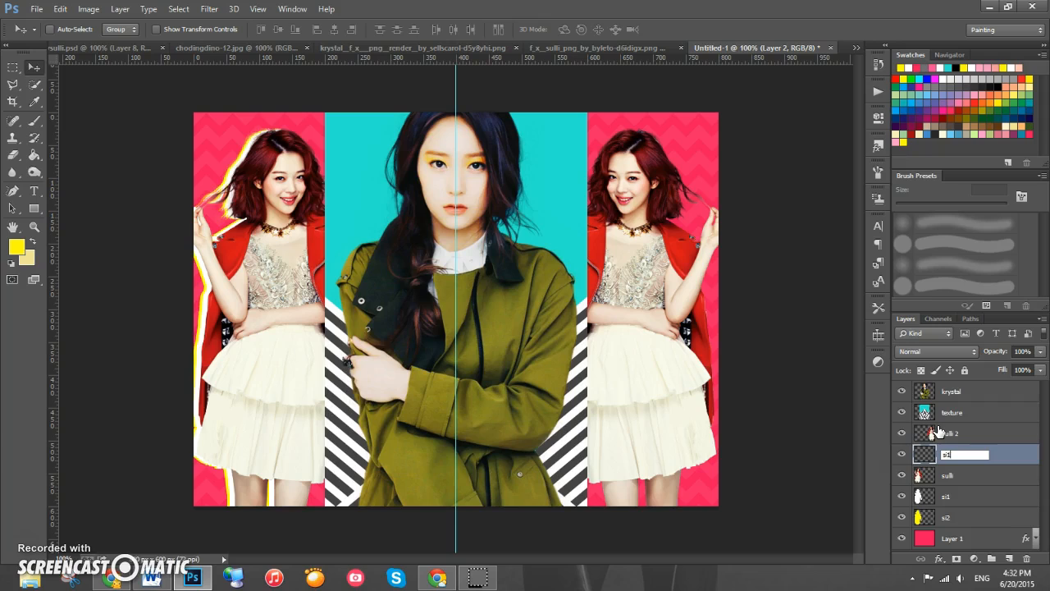
key("Return")
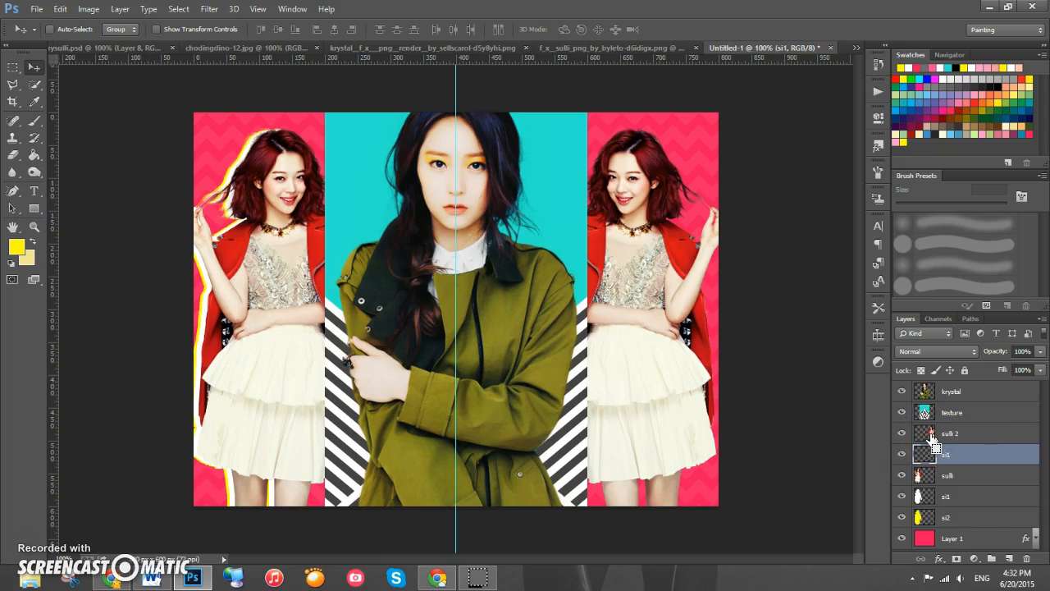
- Fill the sulli 2 silhouette with white on that layer and nudge it several pixels right
left_click(932, 441, "ctrl")
left_click(35, 153)
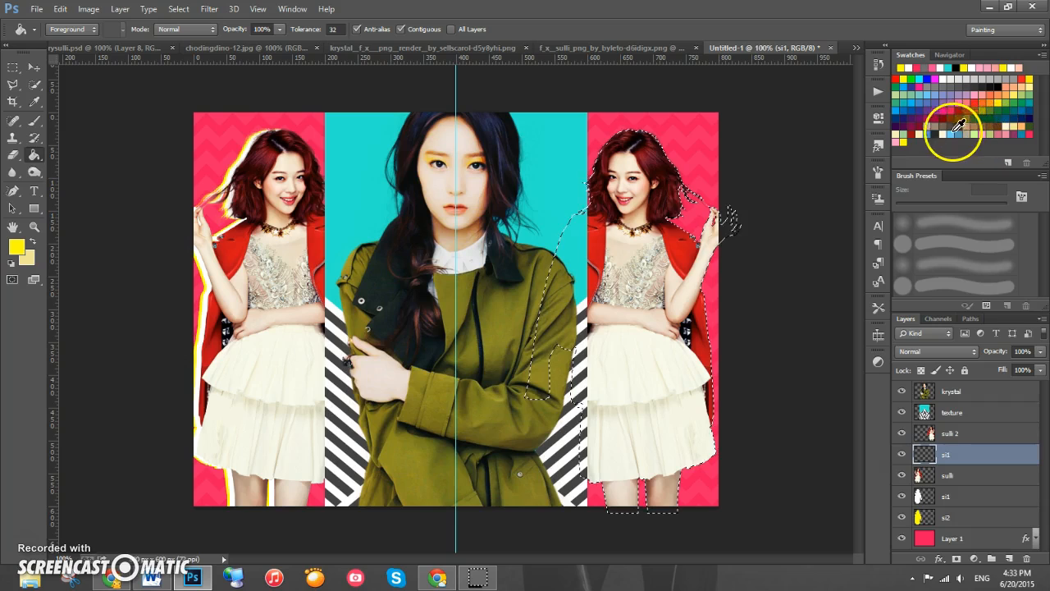
left_click(942, 79)
left_click(34, 155)
left_click(636, 305)
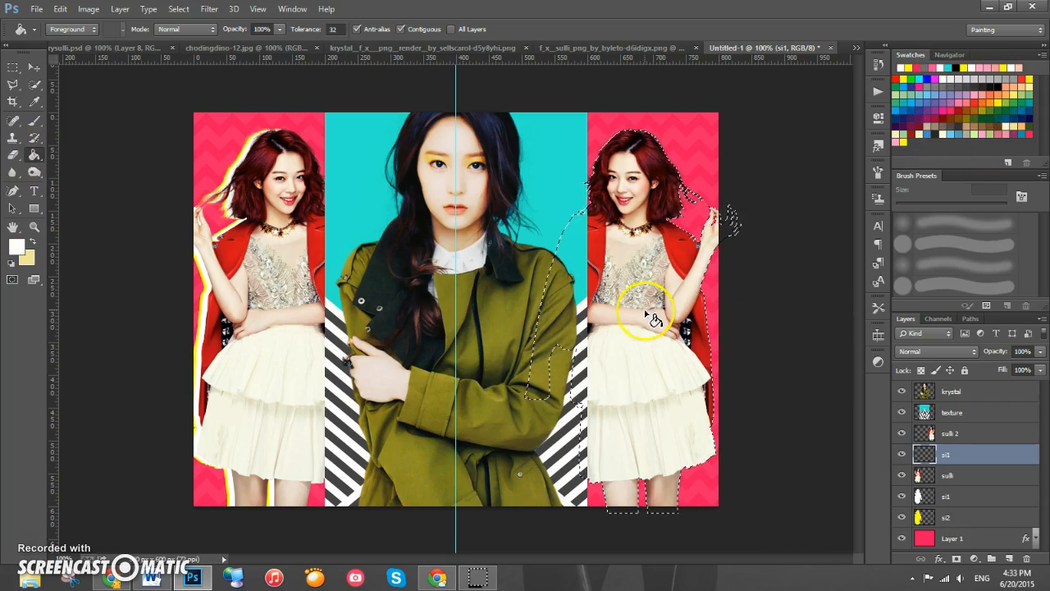
key("ctrl+d")
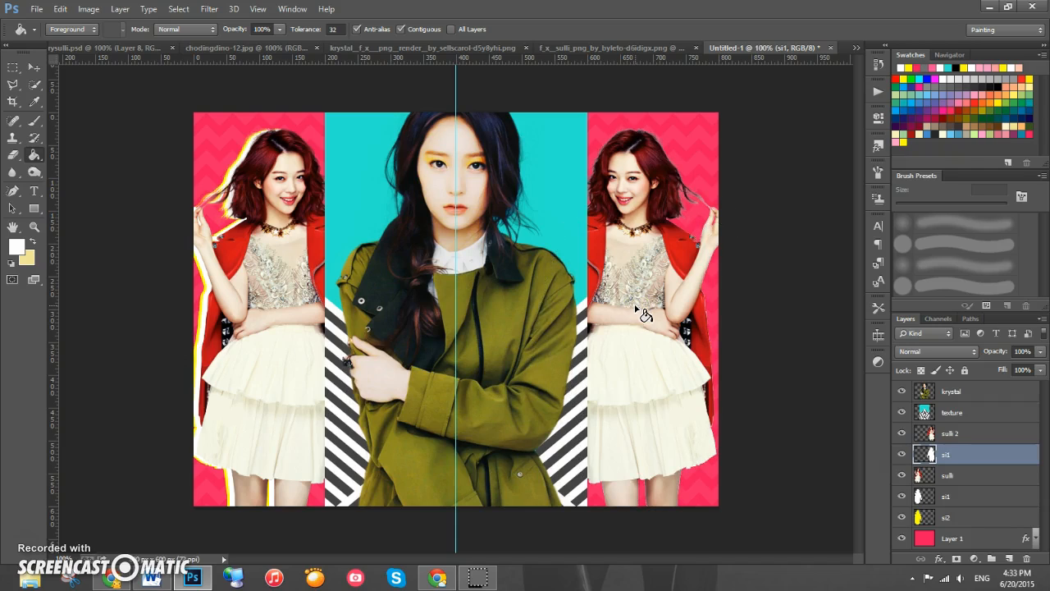
left_click(34, 67)
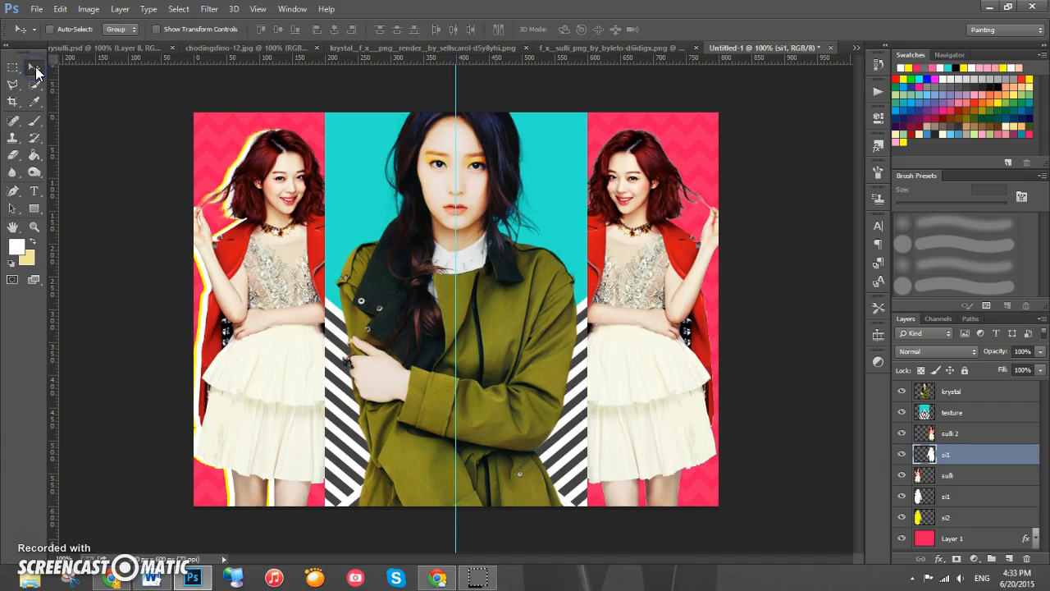
key("Right")
key("Right")
key("Right")
key("Right")
key("Right")
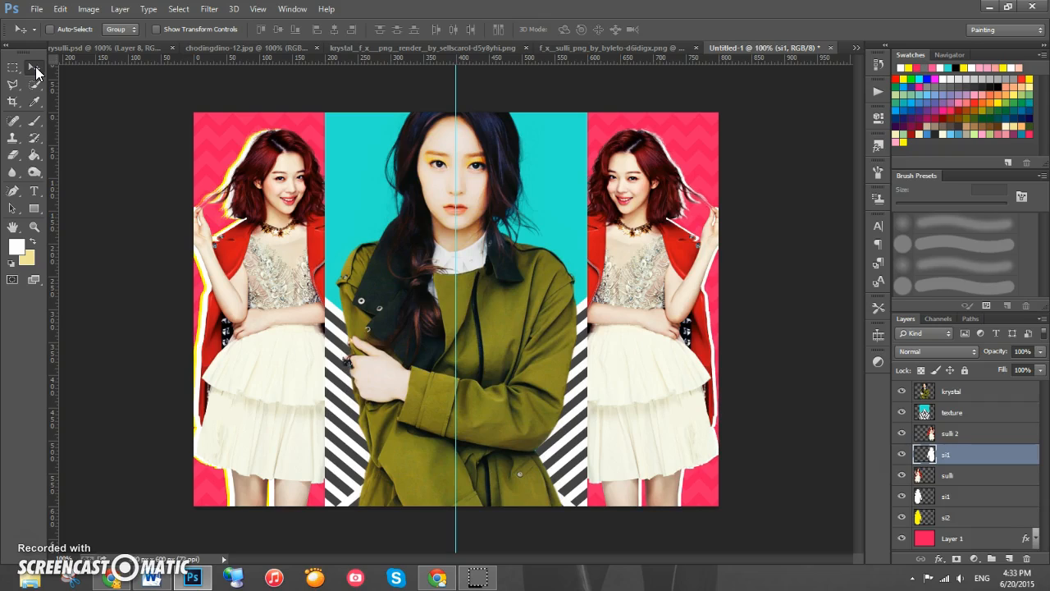
key("Right")
key("Right")
key("Right")
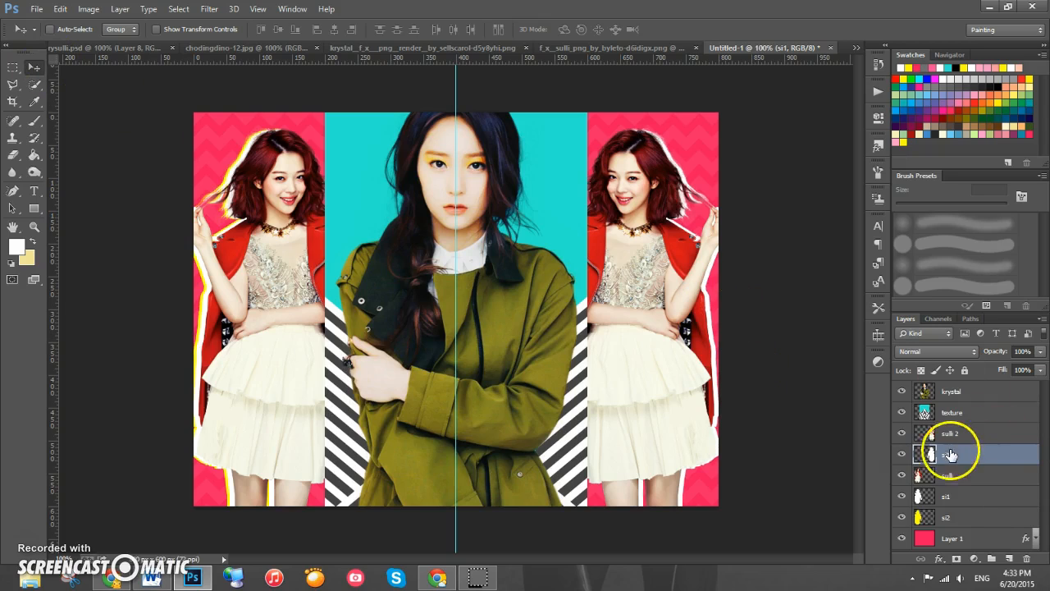
- Add a new layer named si2 beneath the right-side si1 layer
left_click_drag(954, 461, 1010, 564)
left_click(1009, 561)
left_click_drag(988, 455, 999, 485)
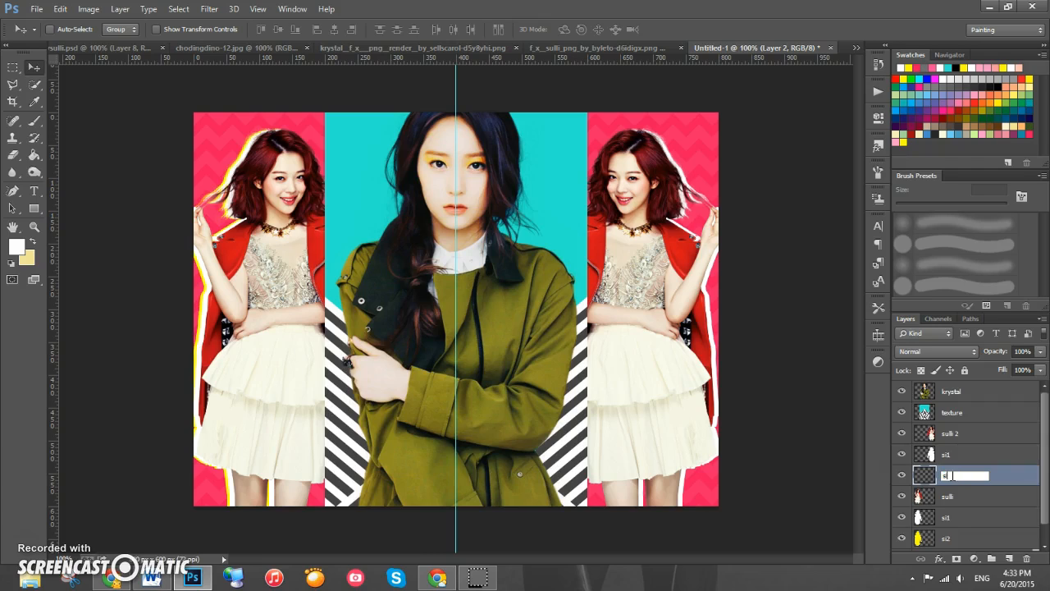
key("Return")
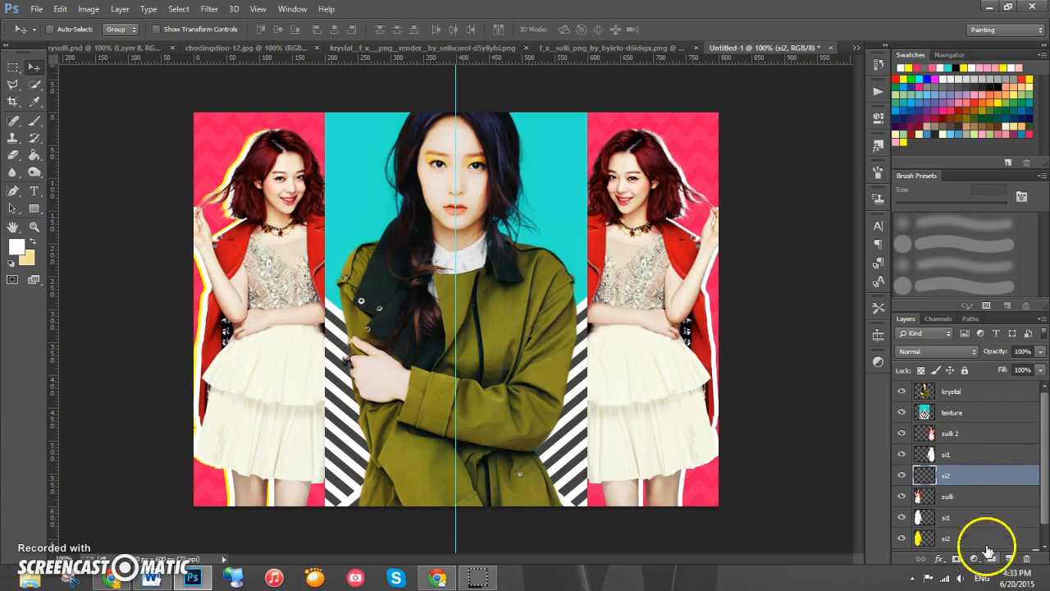
- Fill the sulli 2 silhouette with yellow on the new si2 layer
left_click(927, 435, "ctrl")
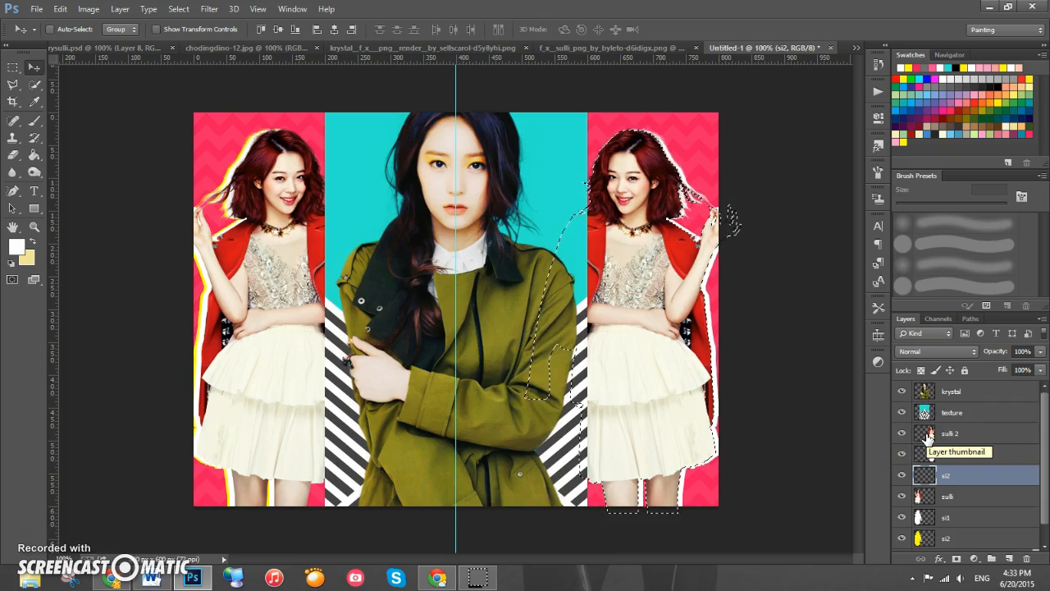
left_click(12, 119)
left_click(34, 154)
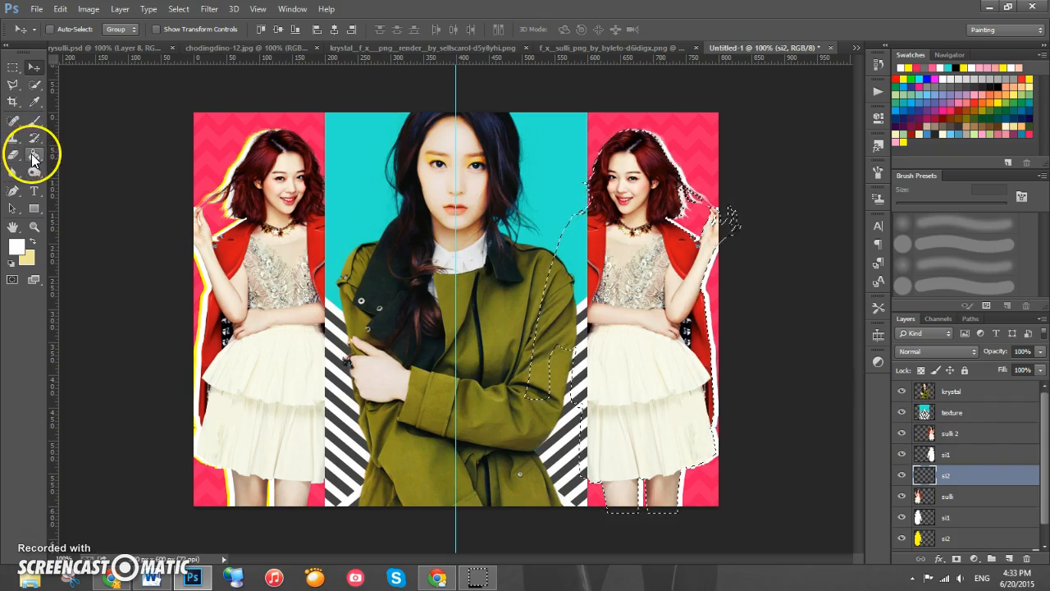
left_click(909, 135)
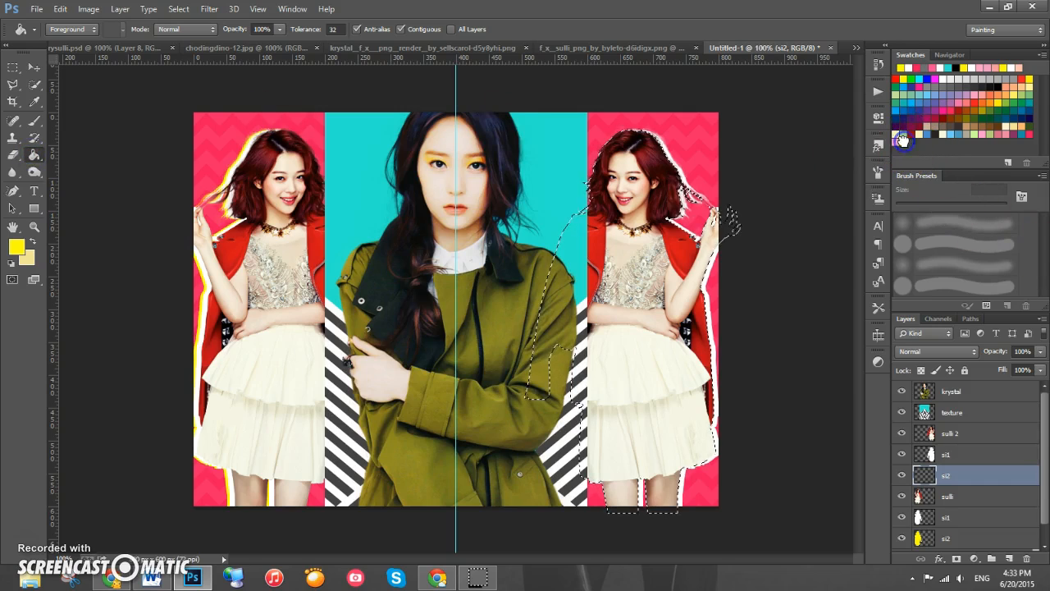
left_click(663, 231)
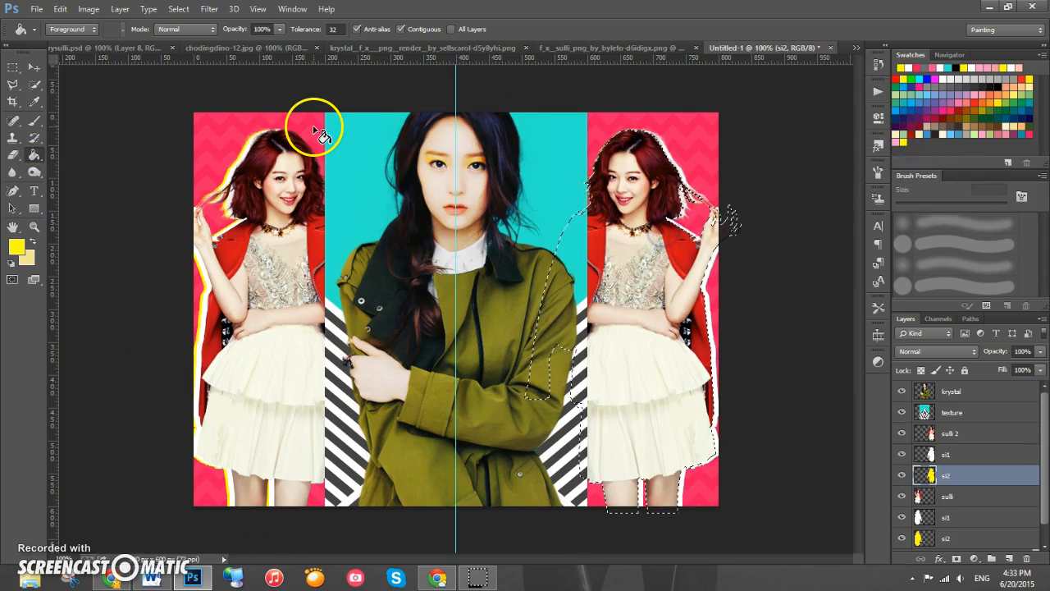
- Deselect, switch to the Move tool and nudge the yellow si2 silhouette three pixels right
key("ctrl+d")
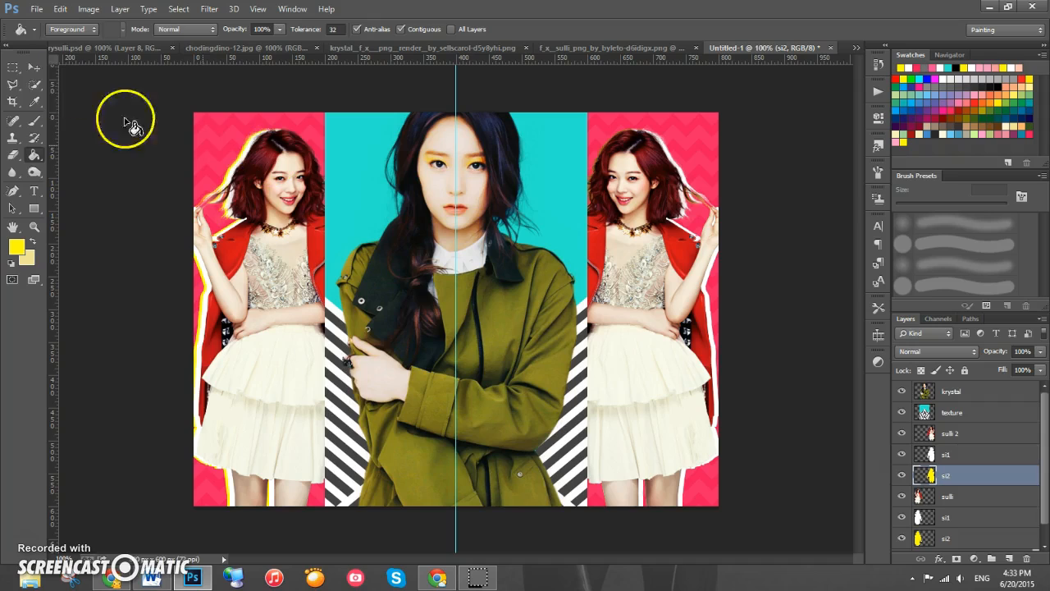
left_click(33, 67)
key("Right")
key("Right")
key("Right")
key("Right")
key("Right")
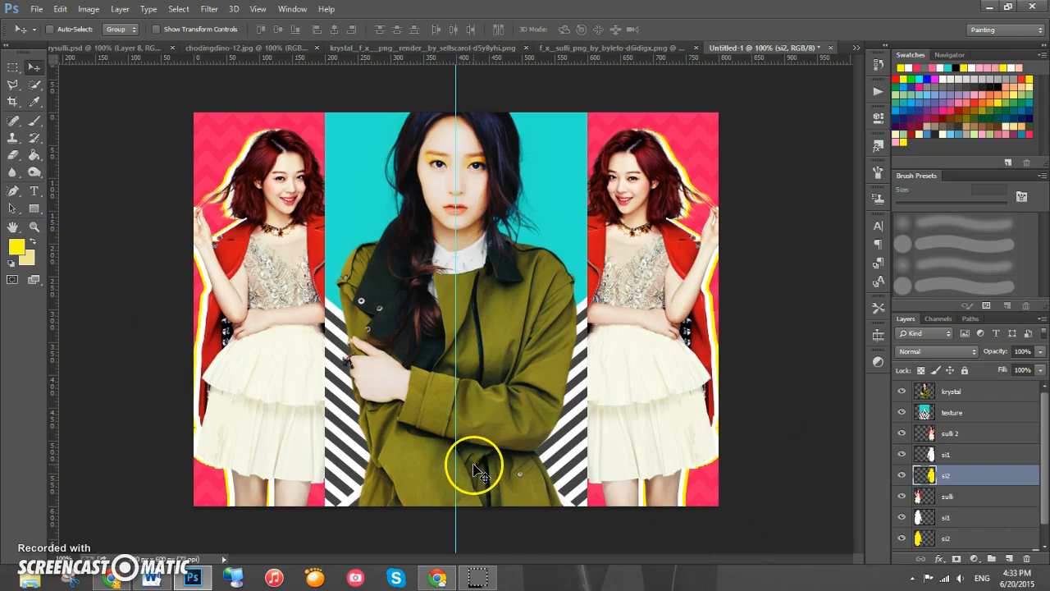
- Above the krystal layer, draw a text box over the centre panel and type HEY
left_click(1009, 397)
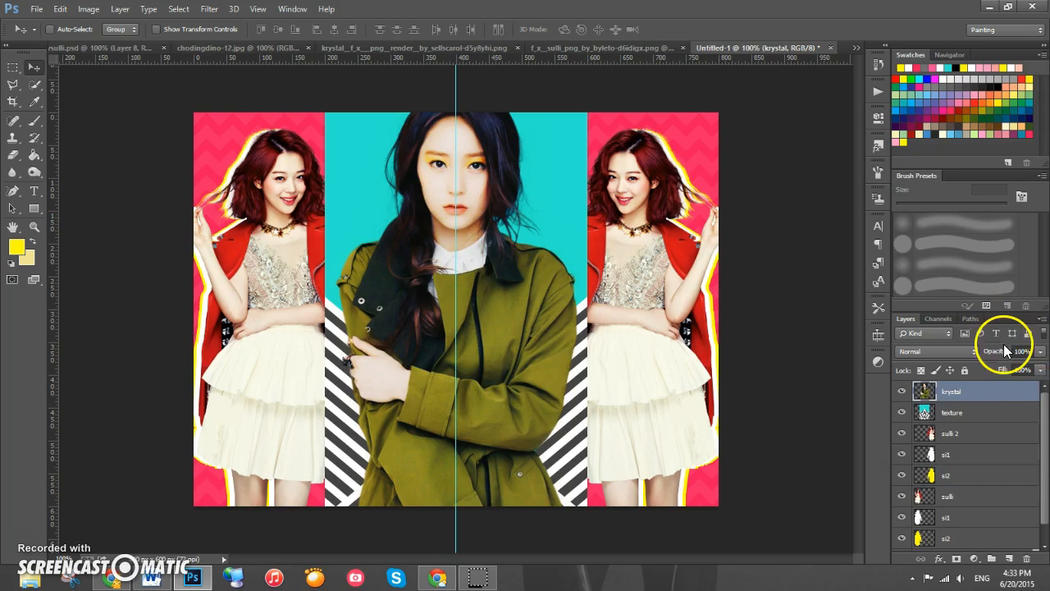
left_click(34, 195)
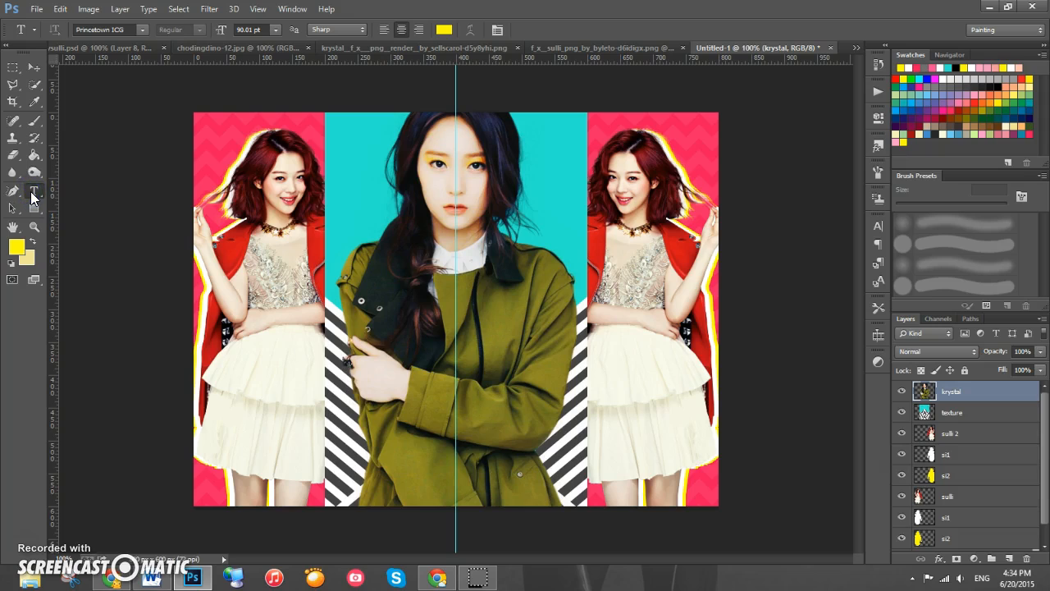
left_click_drag(370, 279, 557, 363)
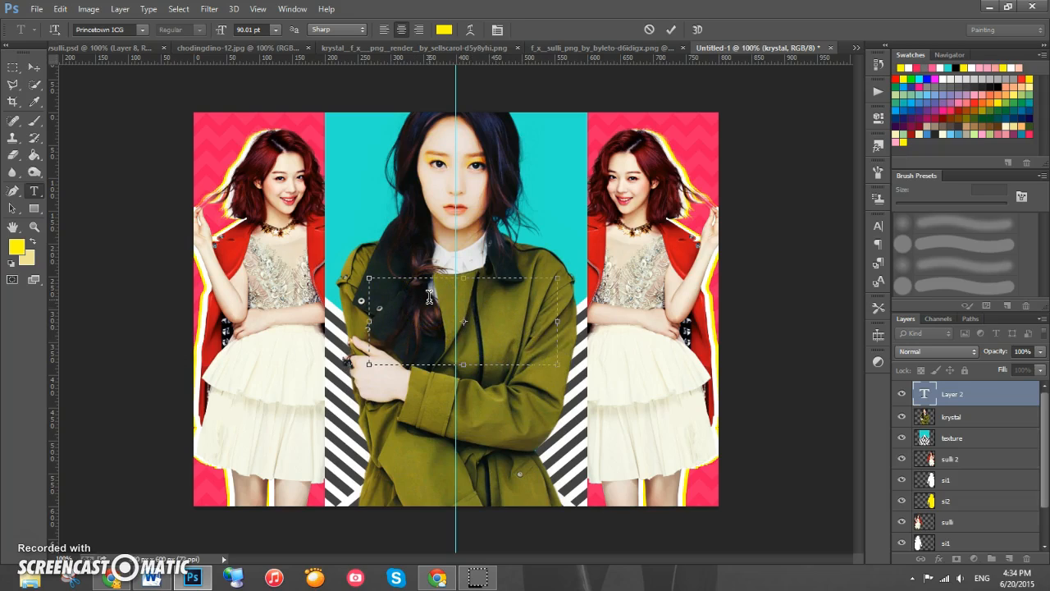
type("LET")
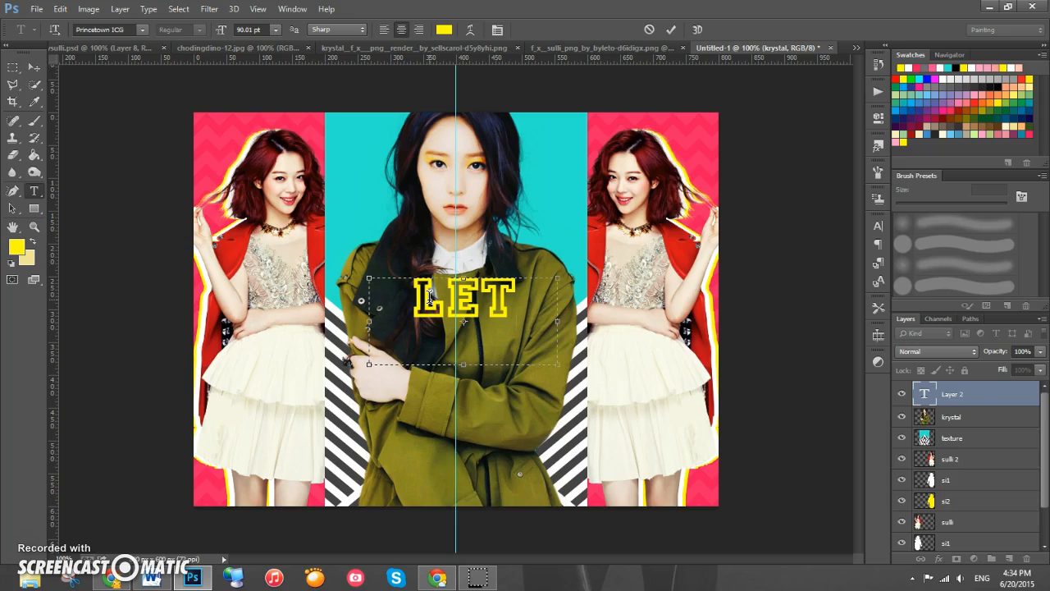
key("BackSpace")
key("BackSpace")
key("BackSpace")
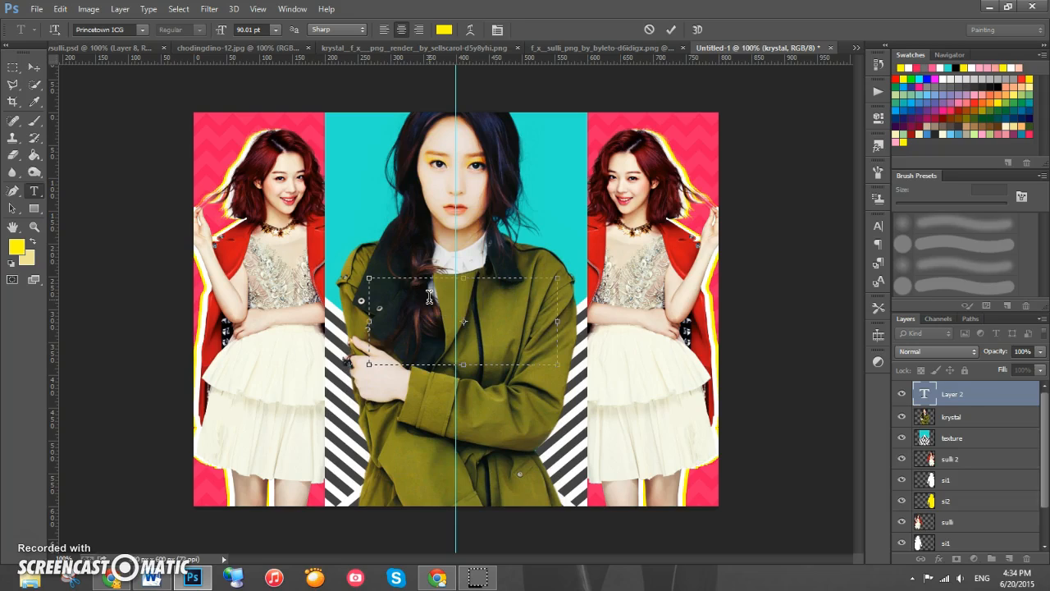
type("HEY")
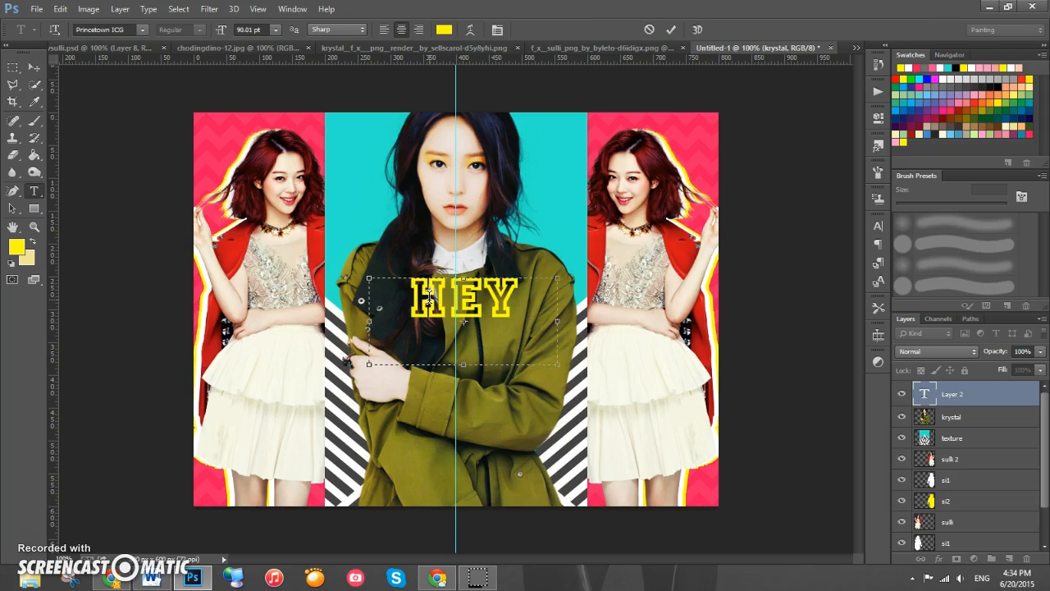
- Select the HEY text and change its colour to white
left_click_drag(522, 305, 408, 297)
left_click(443, 30)
left_click_drag(750, 252, 570, 189)
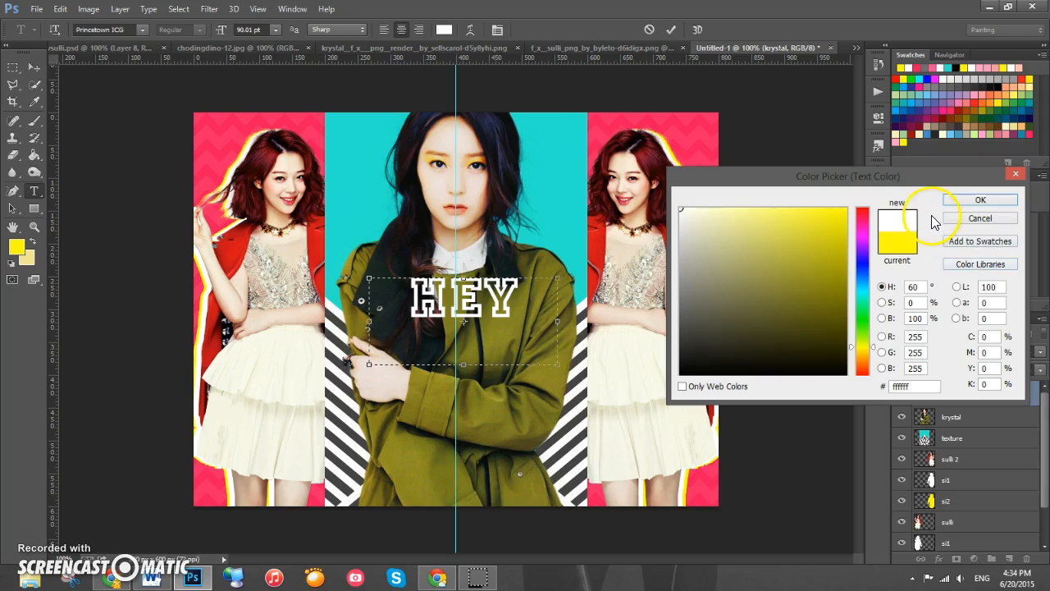
left_click(976, 201)
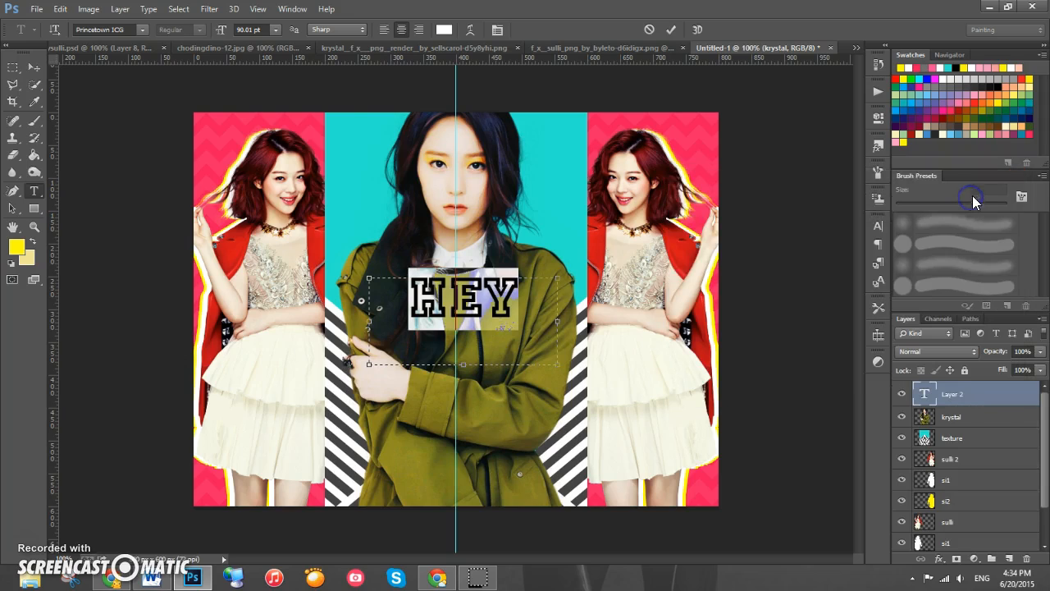
left_click(225, 33)
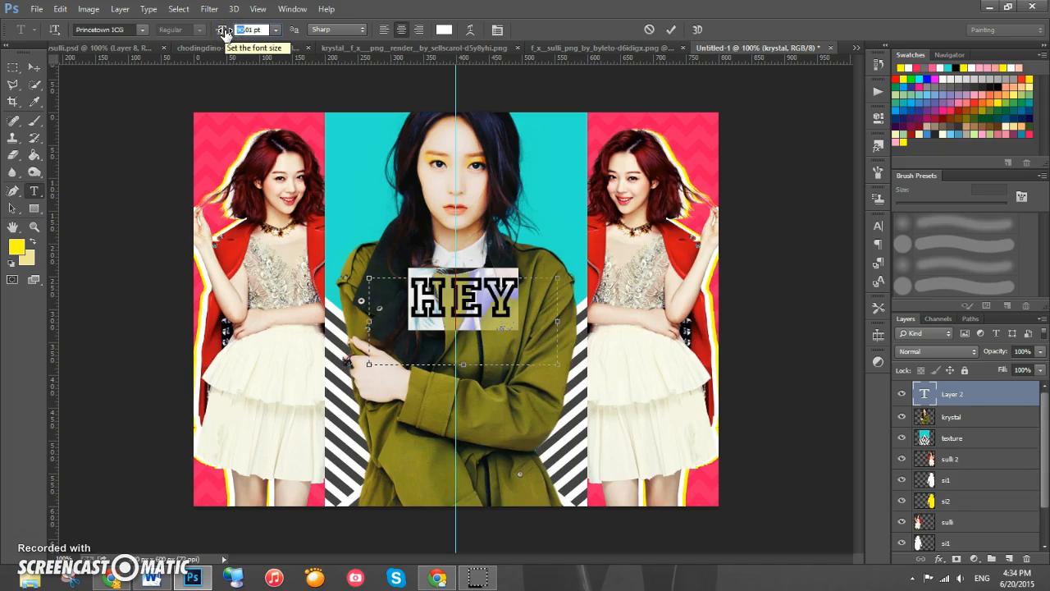
left_click(249, 30)
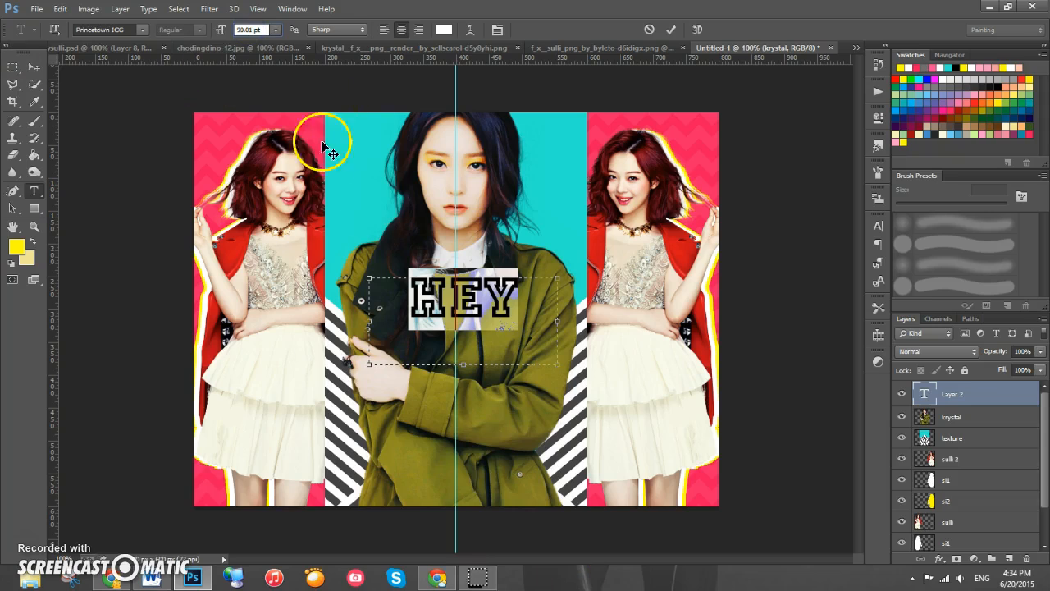
left_click(145, 29)
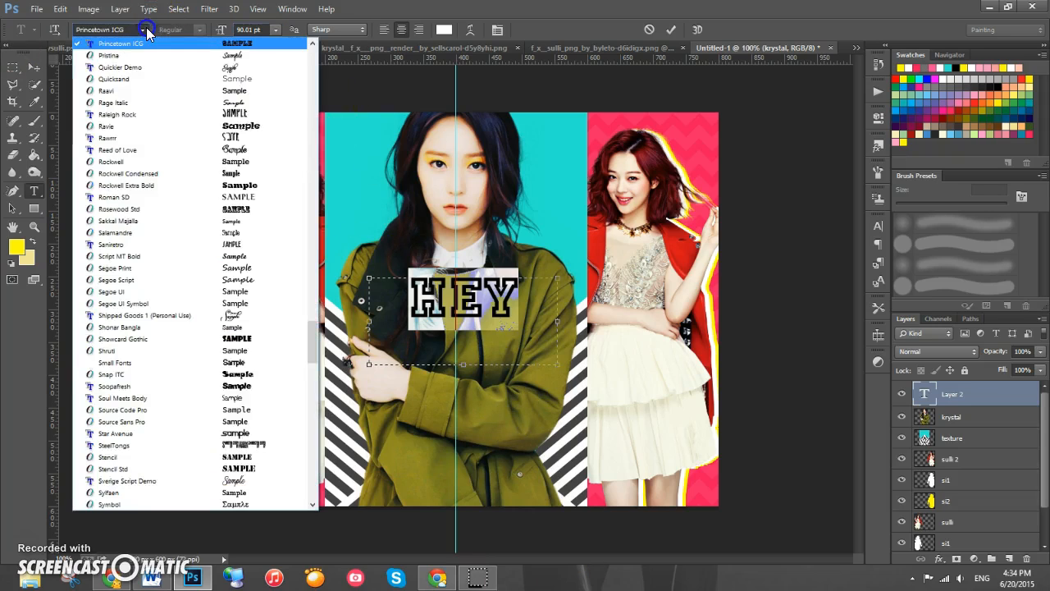
left_click(145, 30)
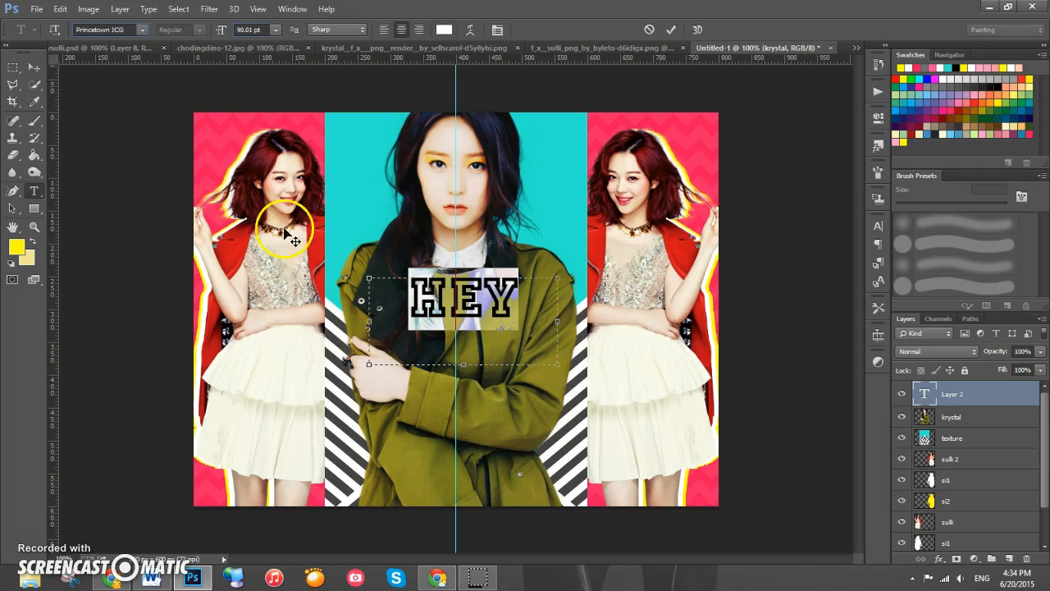
- Extend the text so it reads HEY PLAY-GIRL! across several lines
left_click(524, 296)
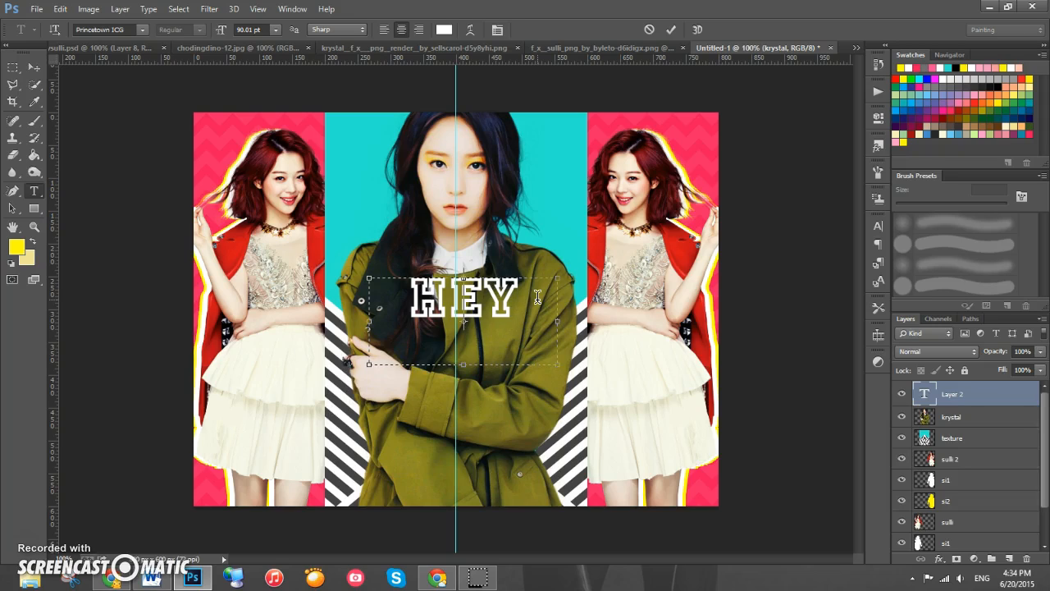
type("PE")
type("AY")
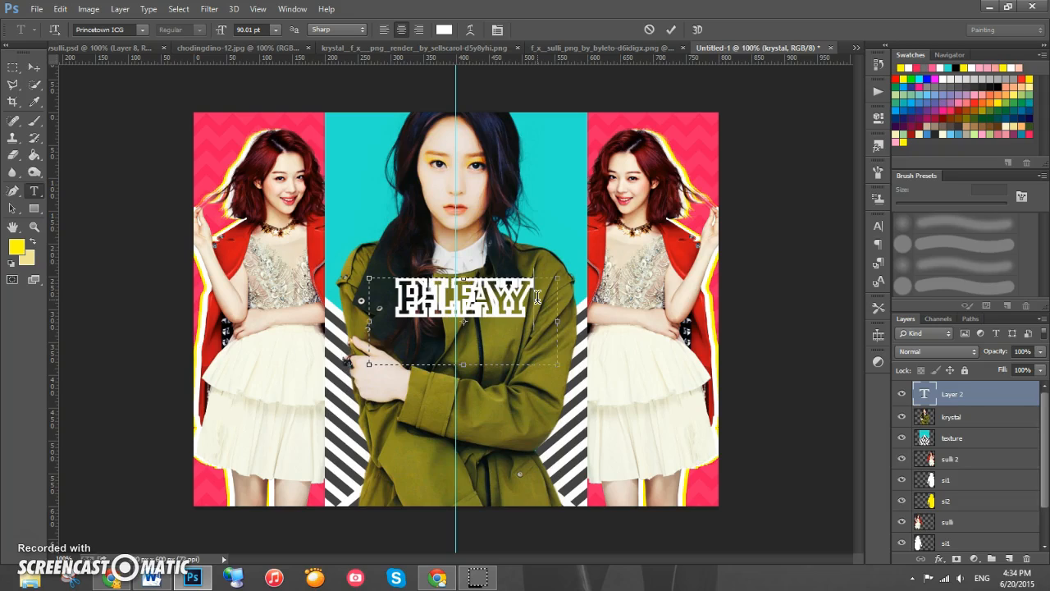
type("GIRL!")
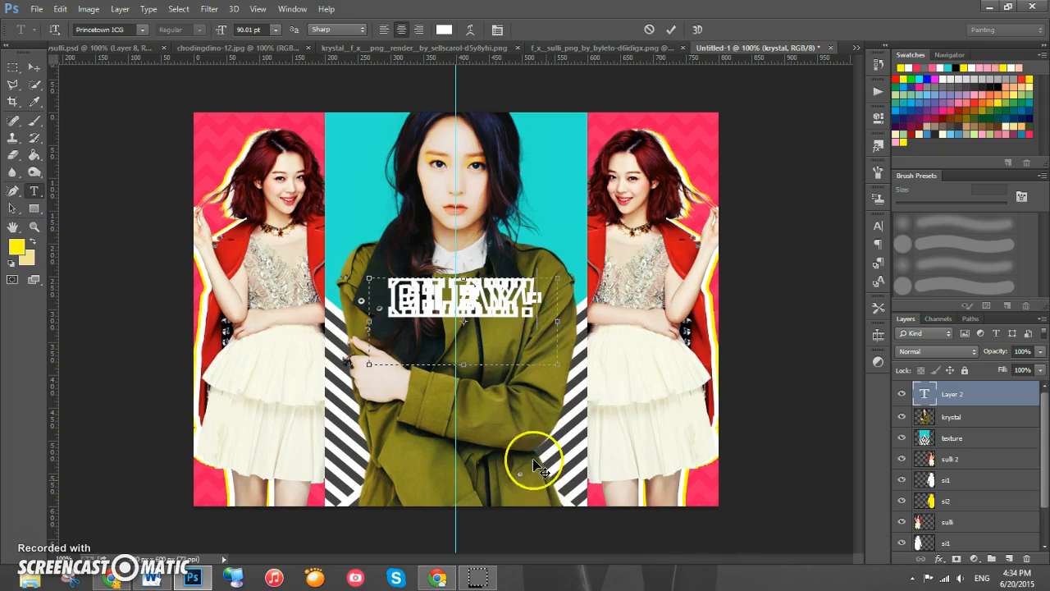
- Select all the text and set its leading to 64 pt in the Character panel
key("ctrl+a")
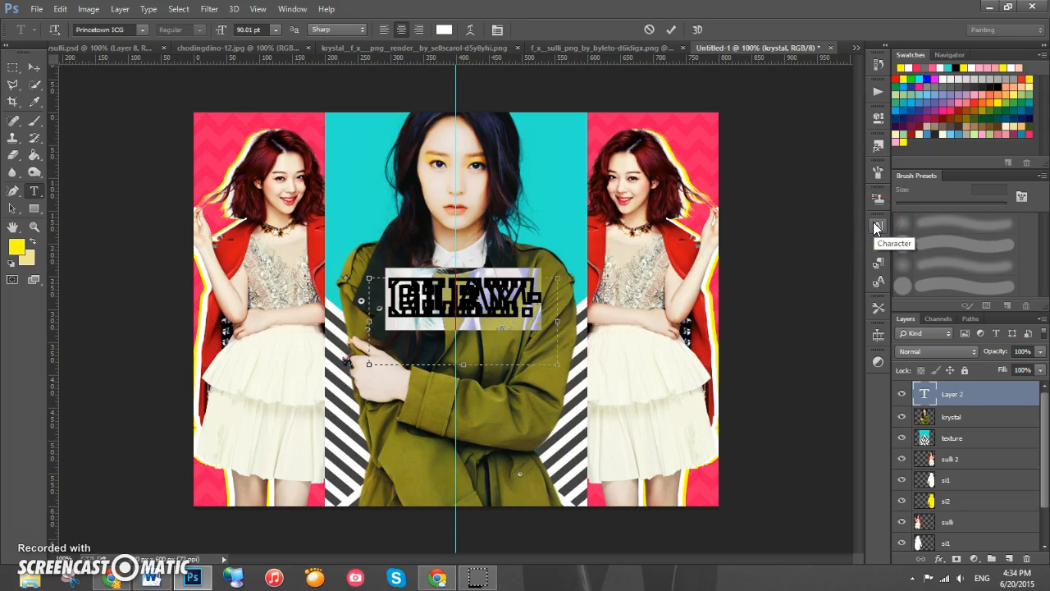
left_click(292, 9)
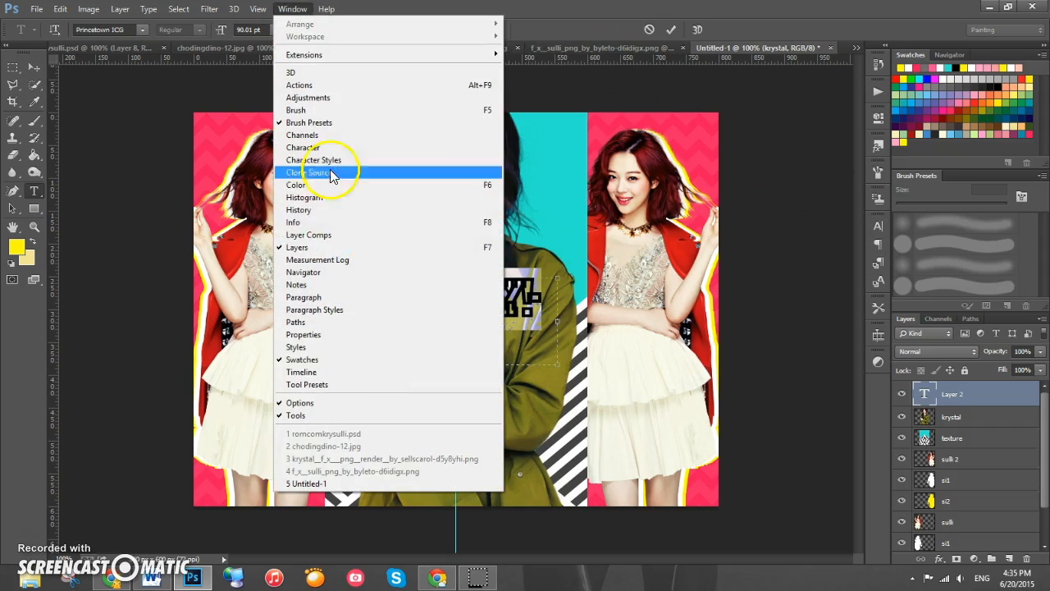
left_click(303, 147)
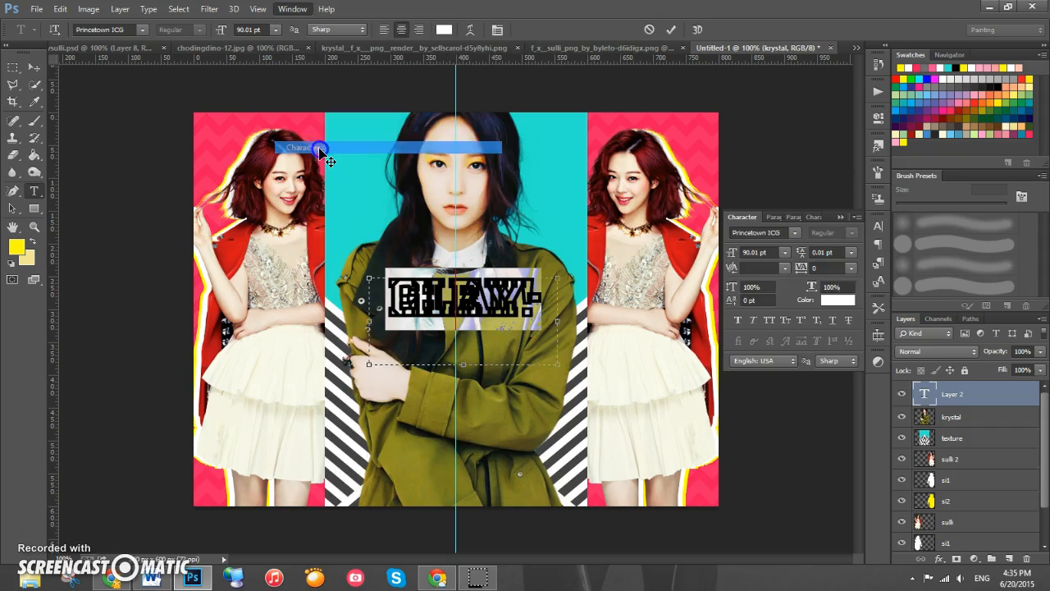
left_click(811, 255)
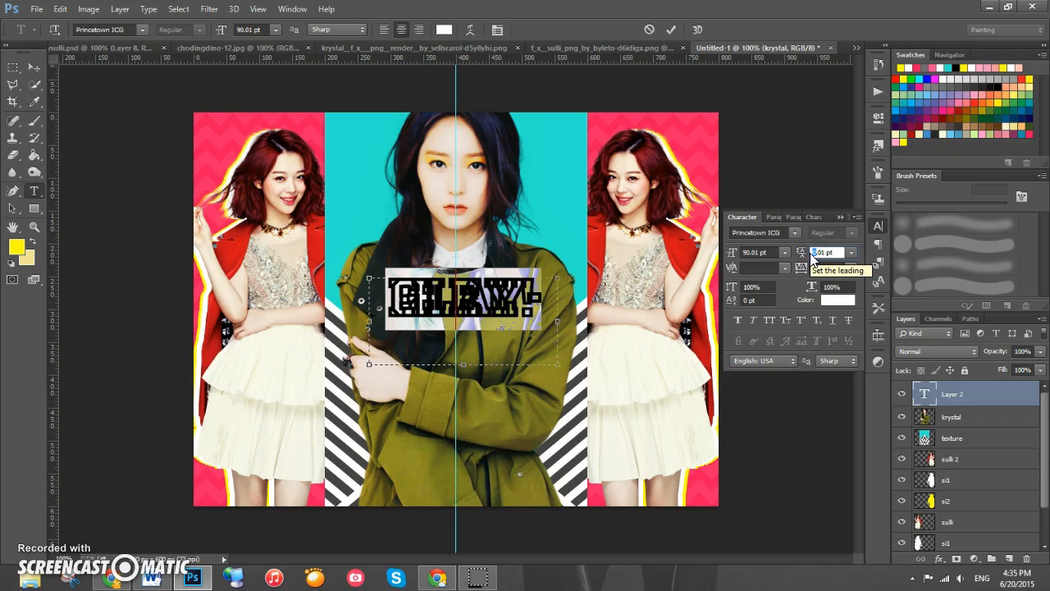
type("64")
key("Return")
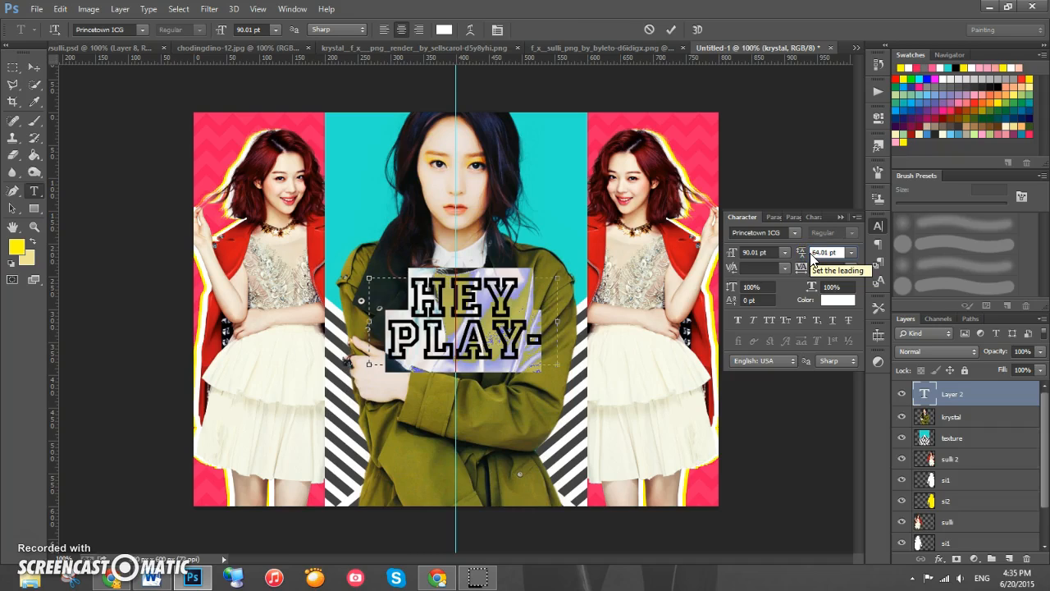
- Try reducing the font size of the selected text
left_click(820, 268)
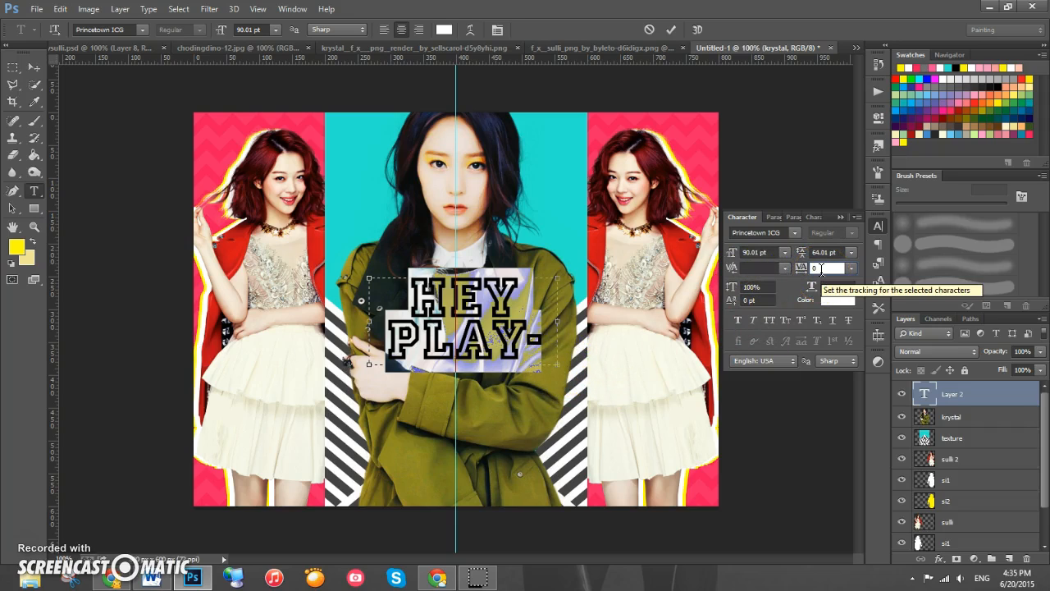
left_click(841, 217)
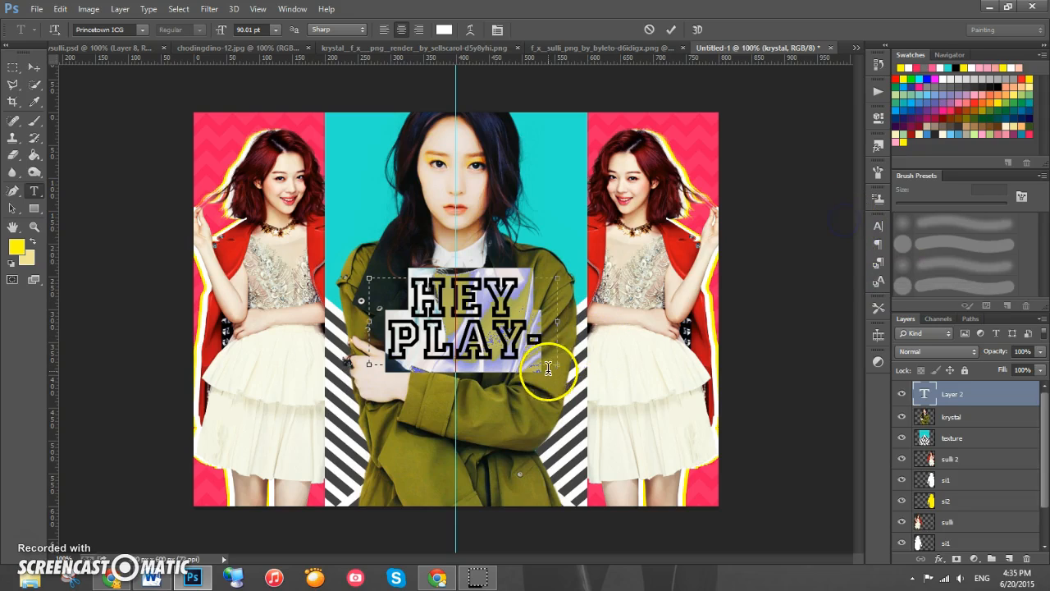
left_click(562, 365)
double_click(370, 366)
left_click(491, 334)
left_click(546, 348)
left_click_drag(546, 348, 173, 234)
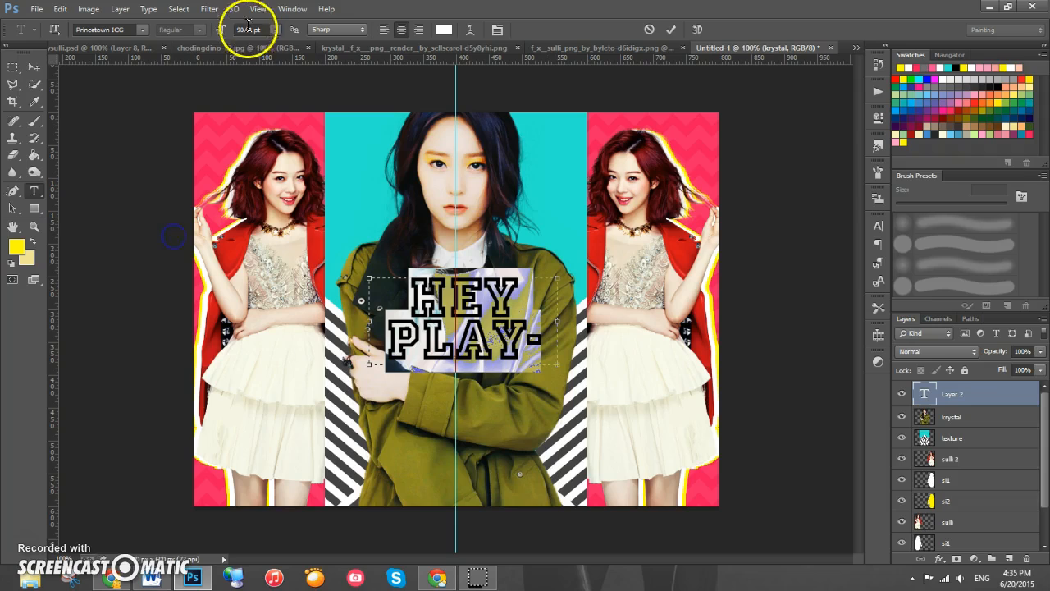
left_click_drag(228, 31, 194, 35)
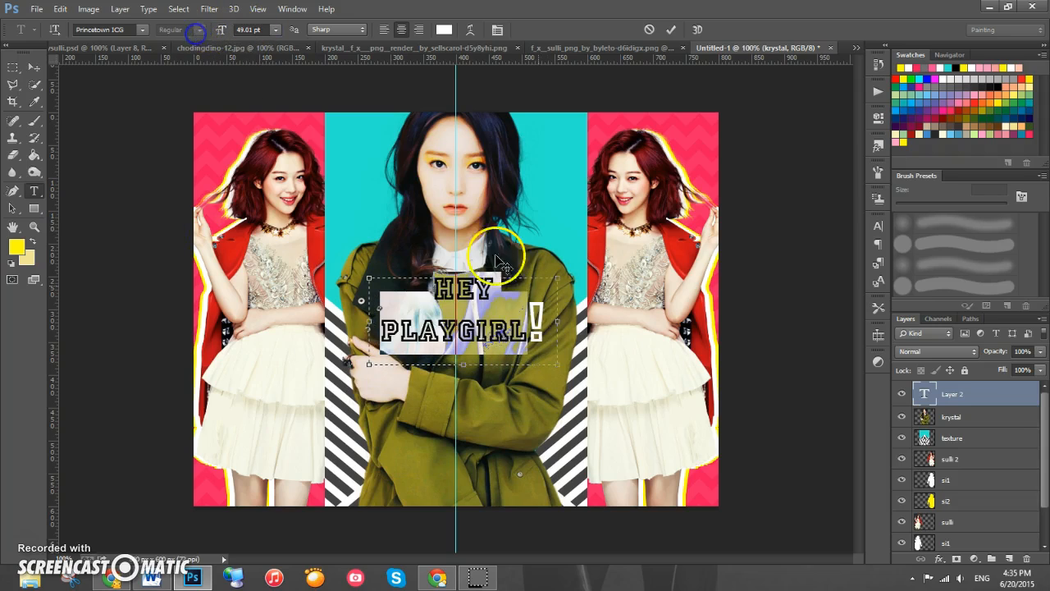
left_click(520, 320)
- Enlarge the text box and set the HEY line's font size to 90 pt
left_click_drag(559, 366, 607, 473)
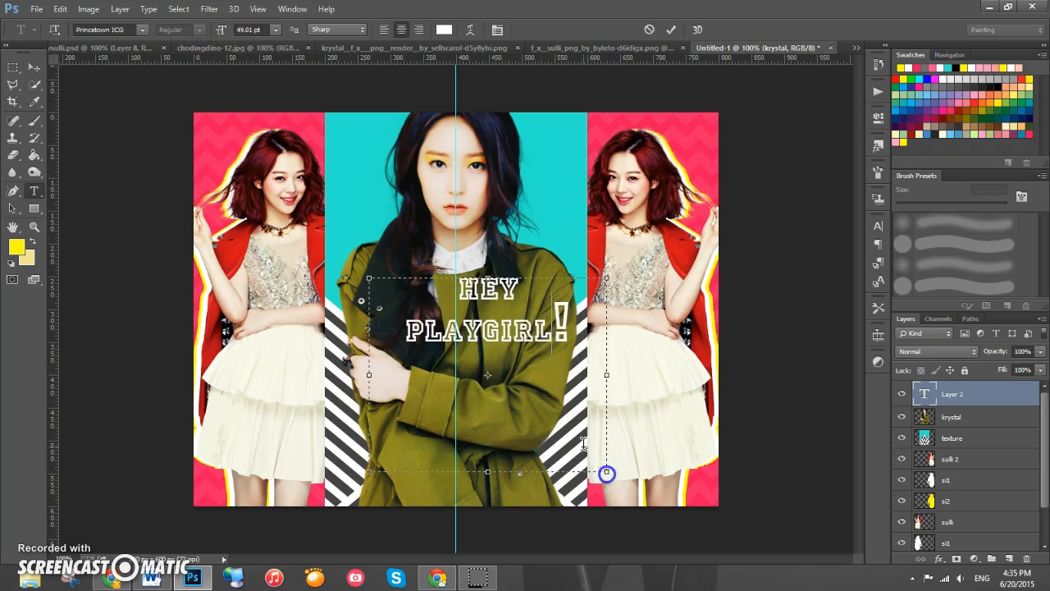
left_click_drag(580, 326, 61, 234)
left_click(478, 302)
left_click_drag(553, 291, 304, 246)
left_click_drag(252, 33, 239, 29)
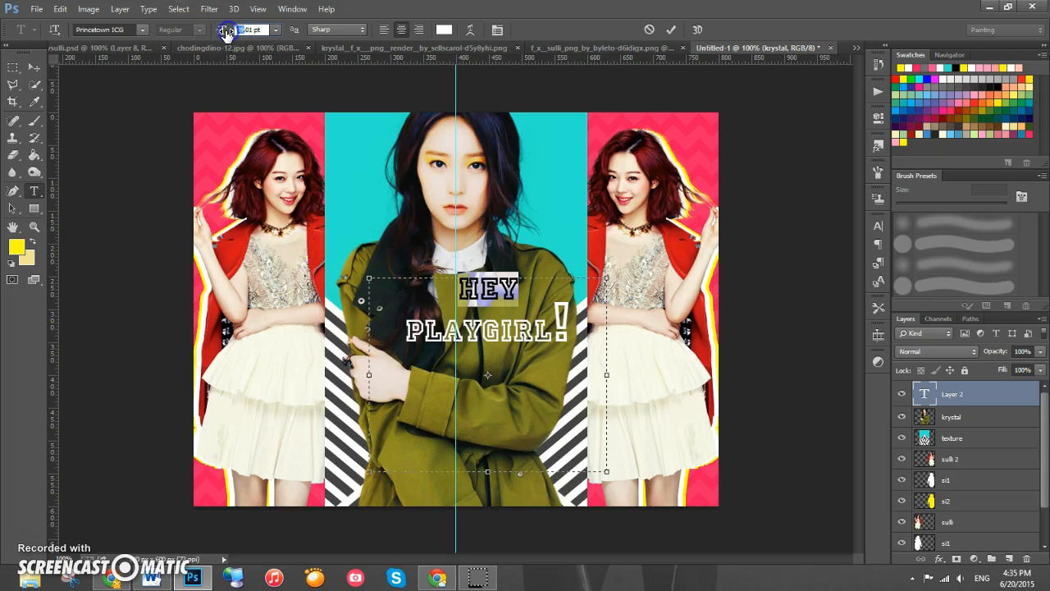
type("90.")
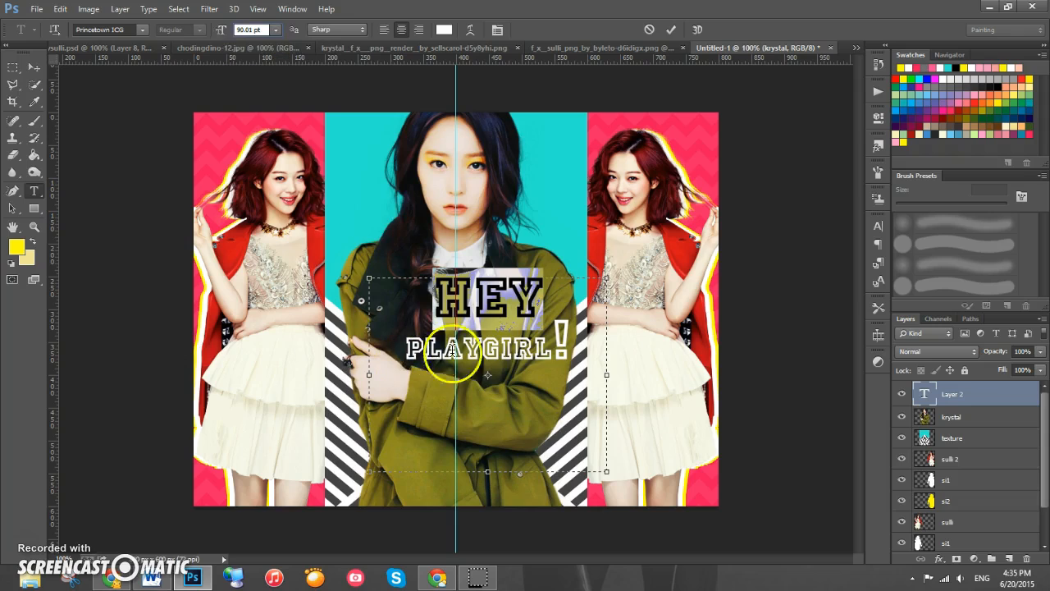
- Select the PLAY-GIRL! lines and set their font size to 90 pt
left_click(490, 349)
left_click_drag(555, 347, 345, 330)
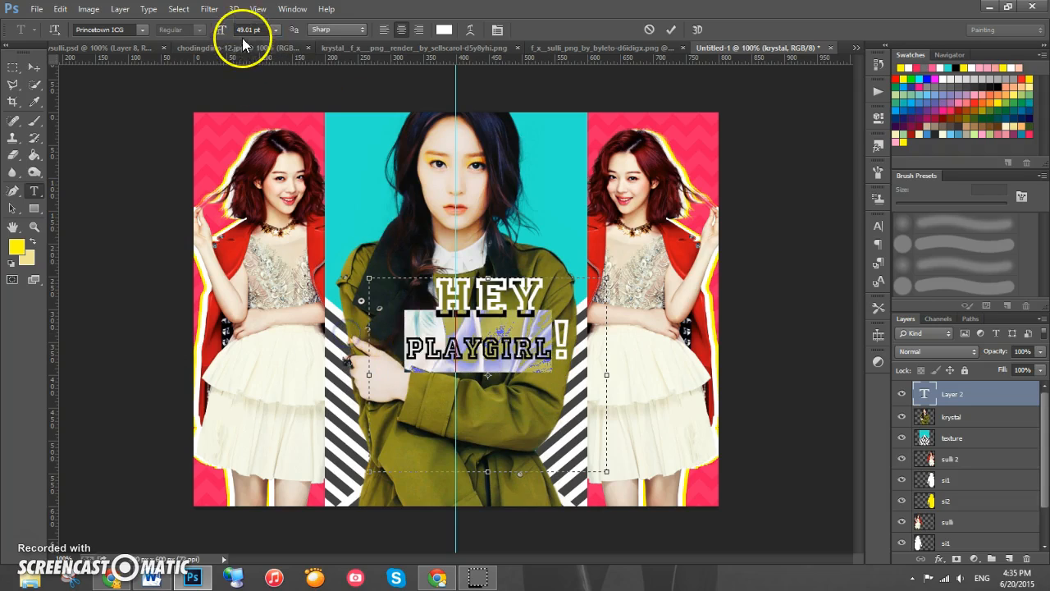
left_click_drag(244, 29, 219, 36)
type("90")
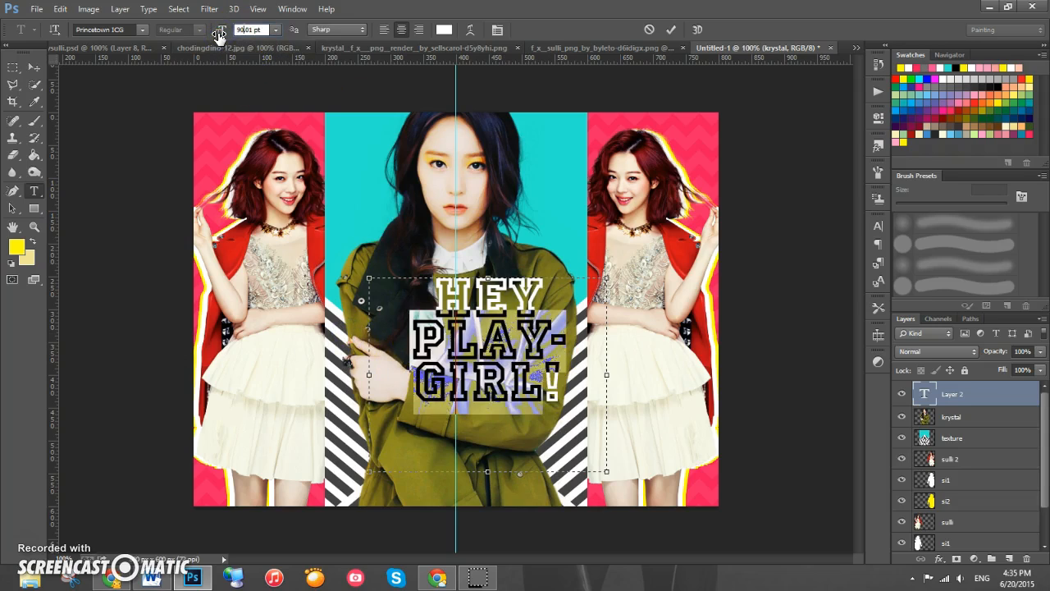
- Select all the title text and set its tracking to -20 and horizontal scale to 108%
left_click(532, 371)
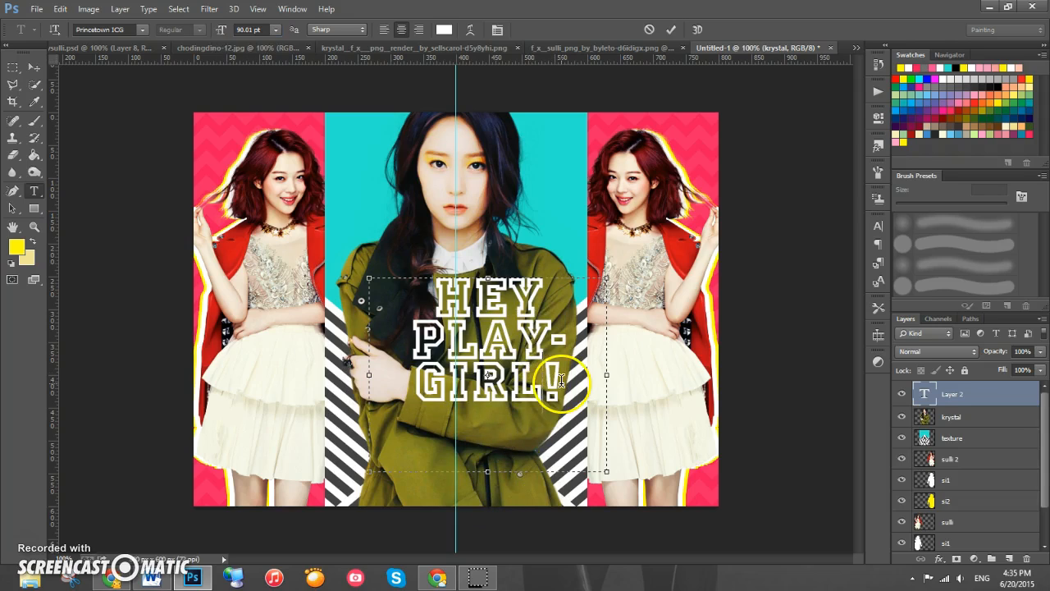
left_click_drag(574, 394, 403, 268)
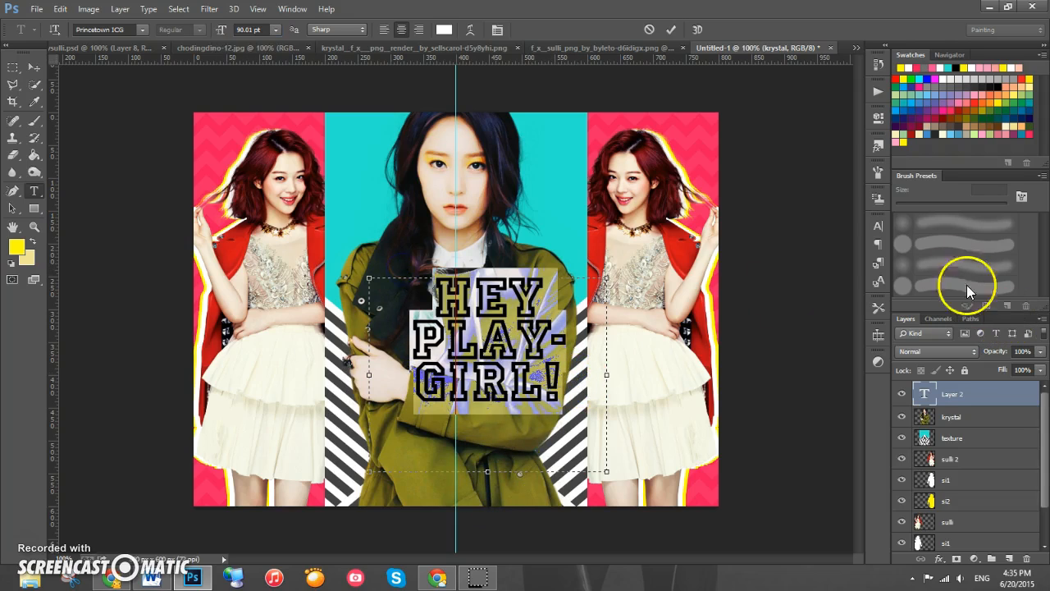
left_click(878, 226)
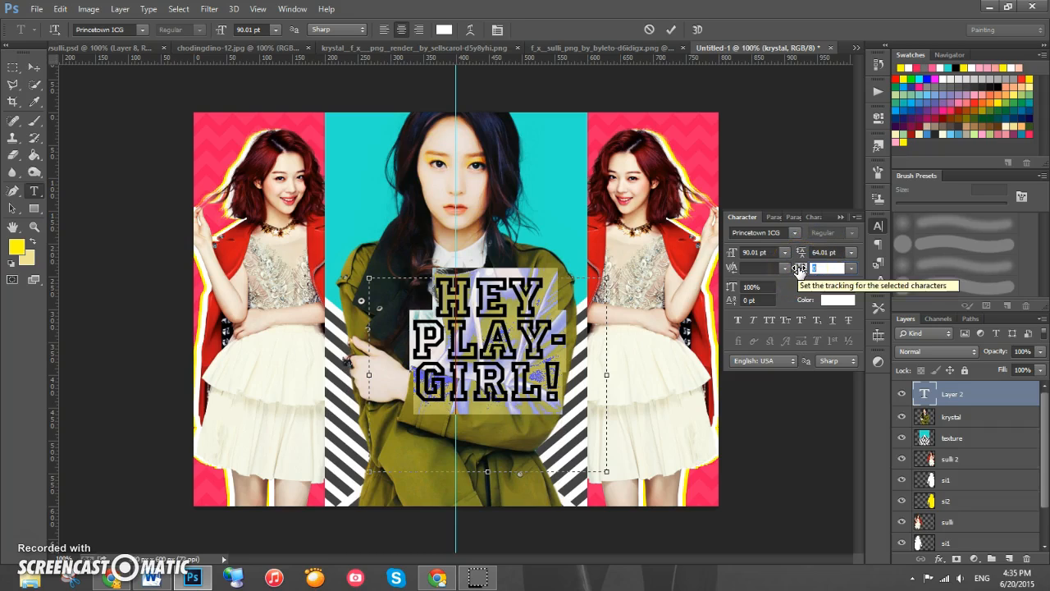
left_click(876, 282)
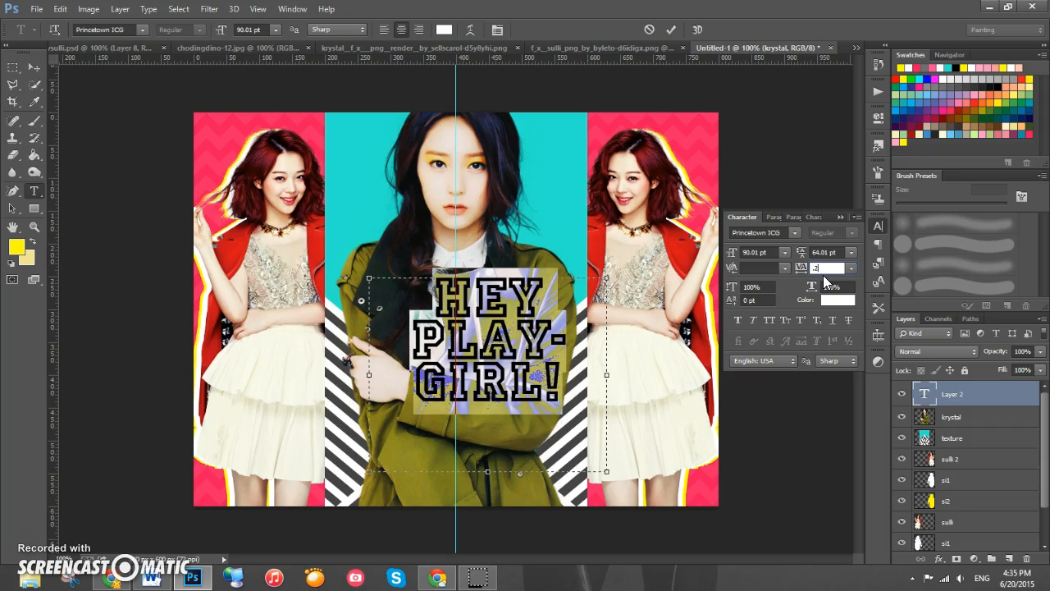
key("Return")
type("-20")
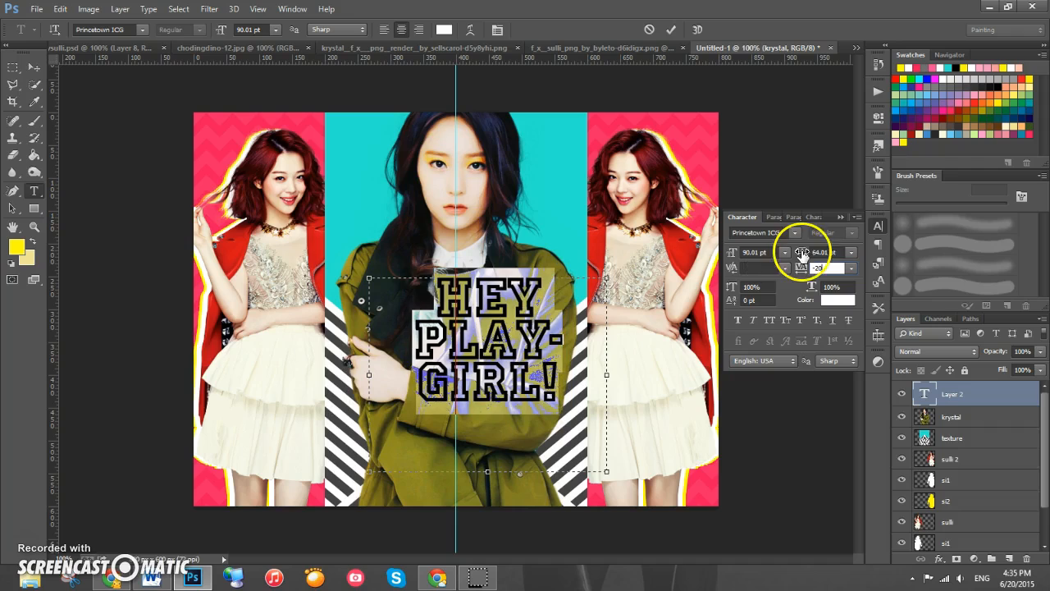
left_click(831, 289)
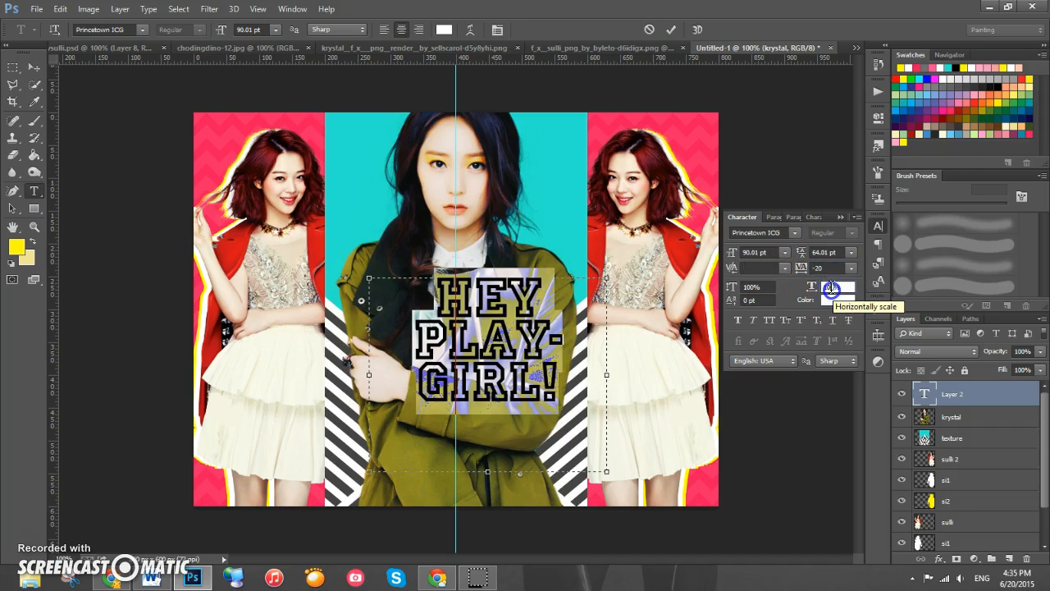
type("108")
key("Return")
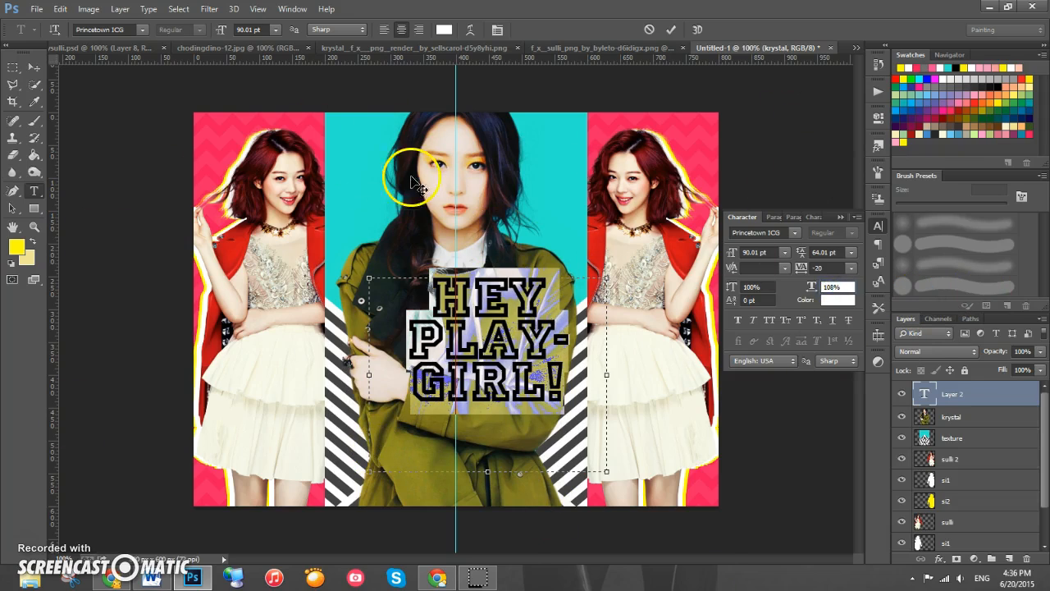
- Select the PLAY-GIRL! lines and change their font to Sverige Script Demo
left_click(841, 217)
left_click(501, 362)
left_click_drag(584, 375, 379, 344)
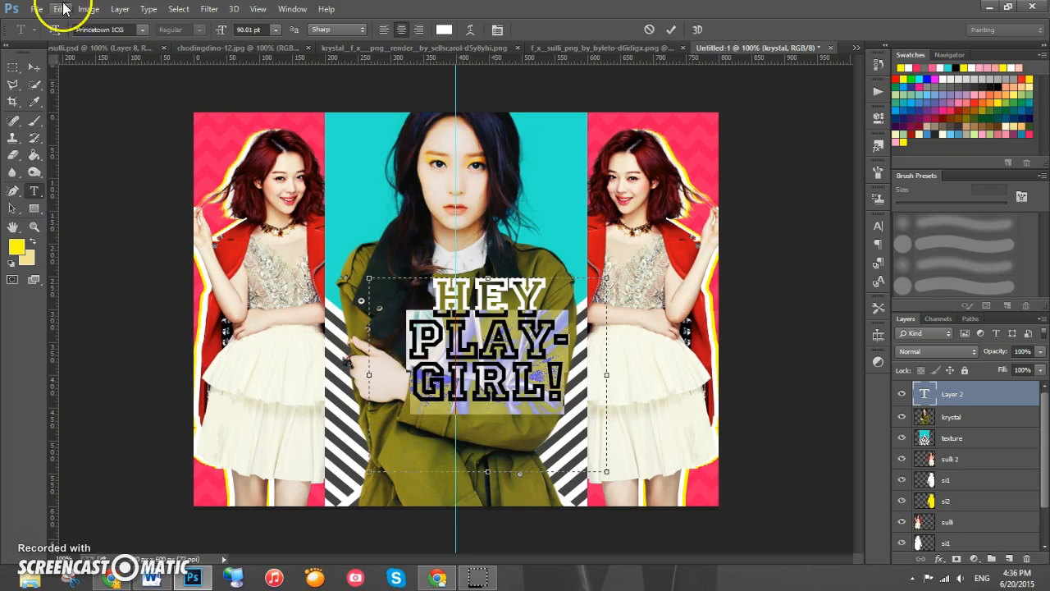
left_click(141, 31)
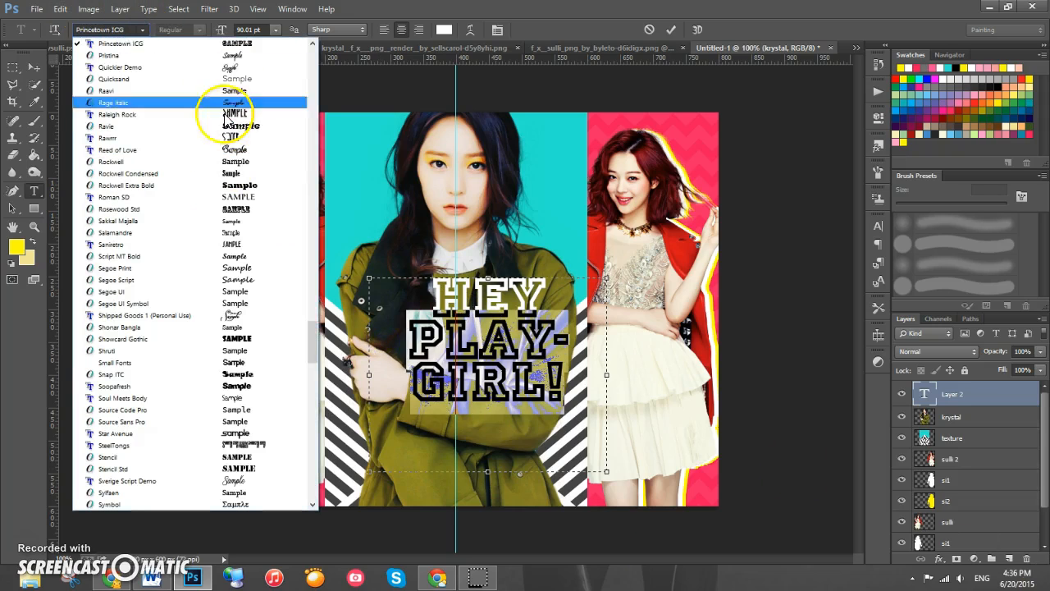
left_click_drag(312, 335, 310, 356)
left_click(113, 363)
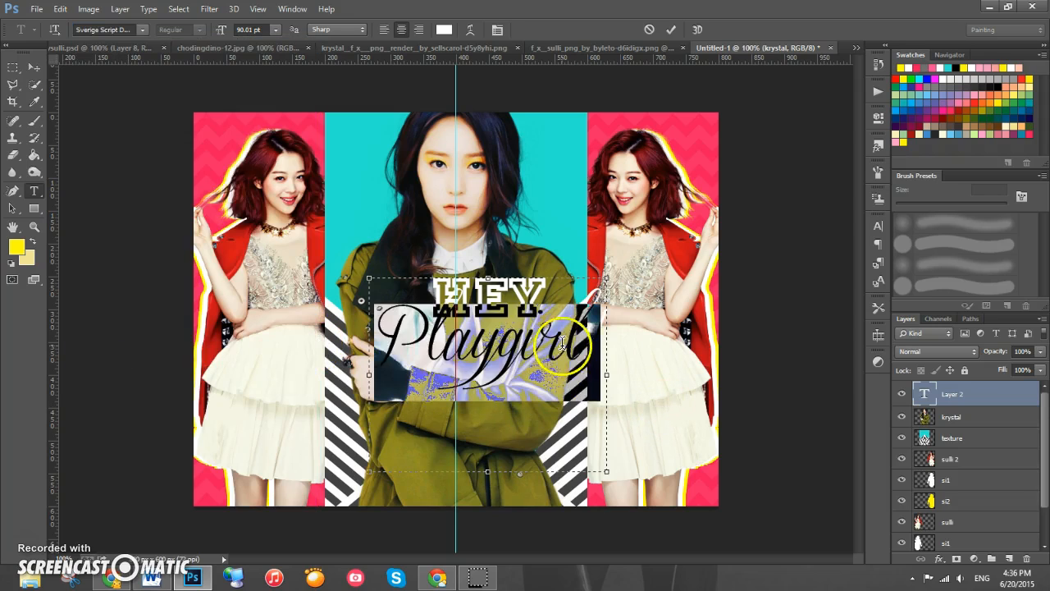
- Set the script lines' text colour to black
left_click_drag(605, 347, 281, 308)
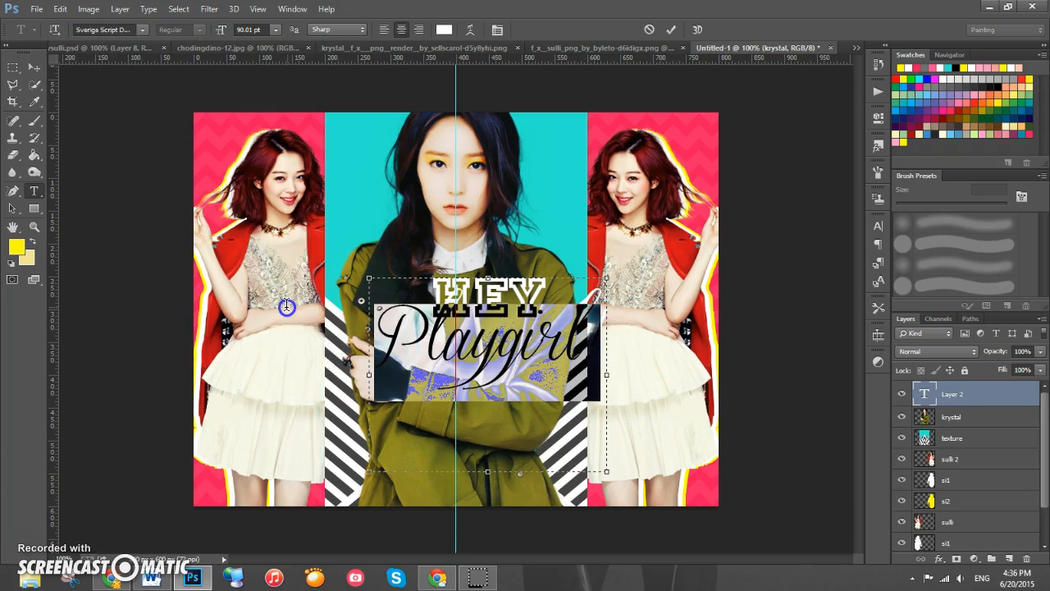
left_click(444, 30)
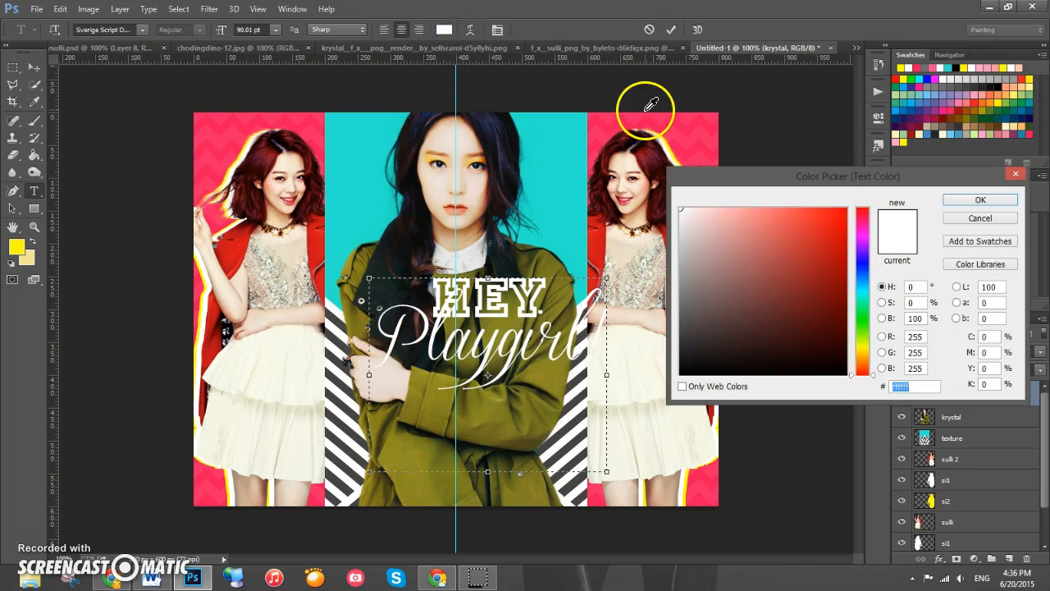
left_click(733, 371)
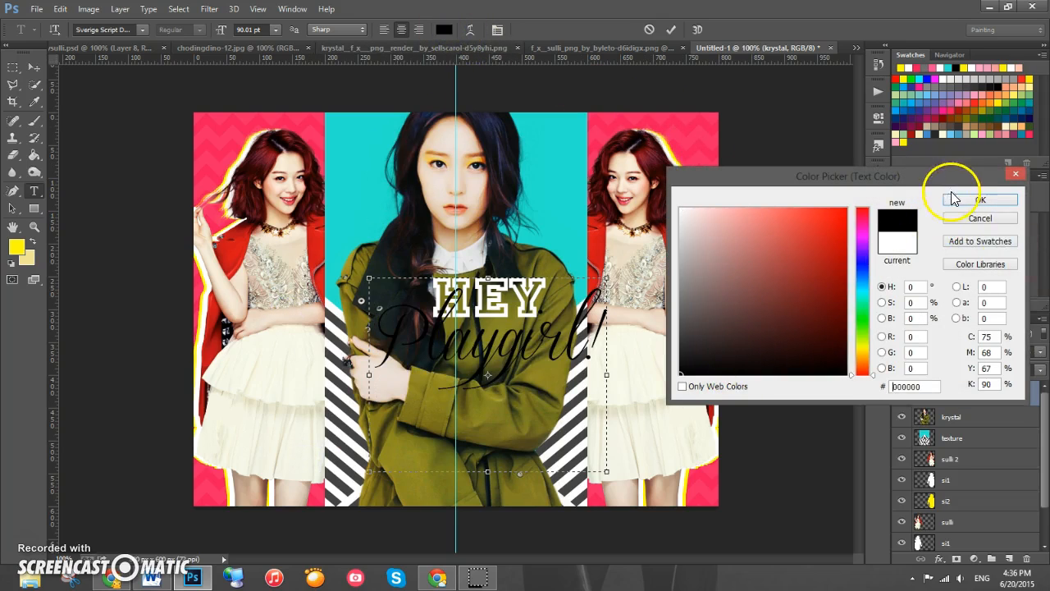
left_click(976, 200)
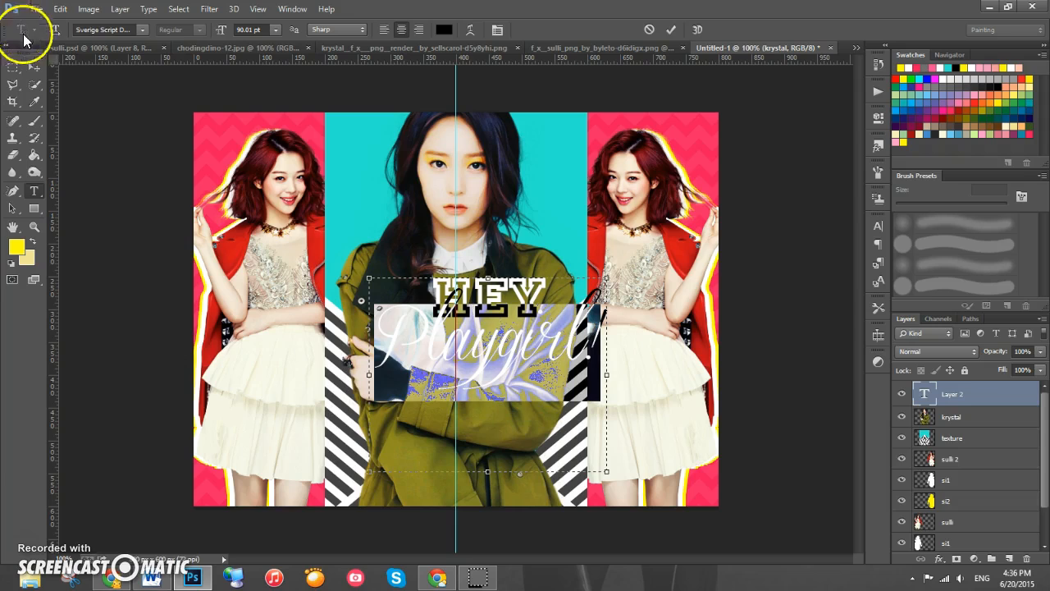
- Commit the text and move the title slightly down and left
left_click(33, 67)
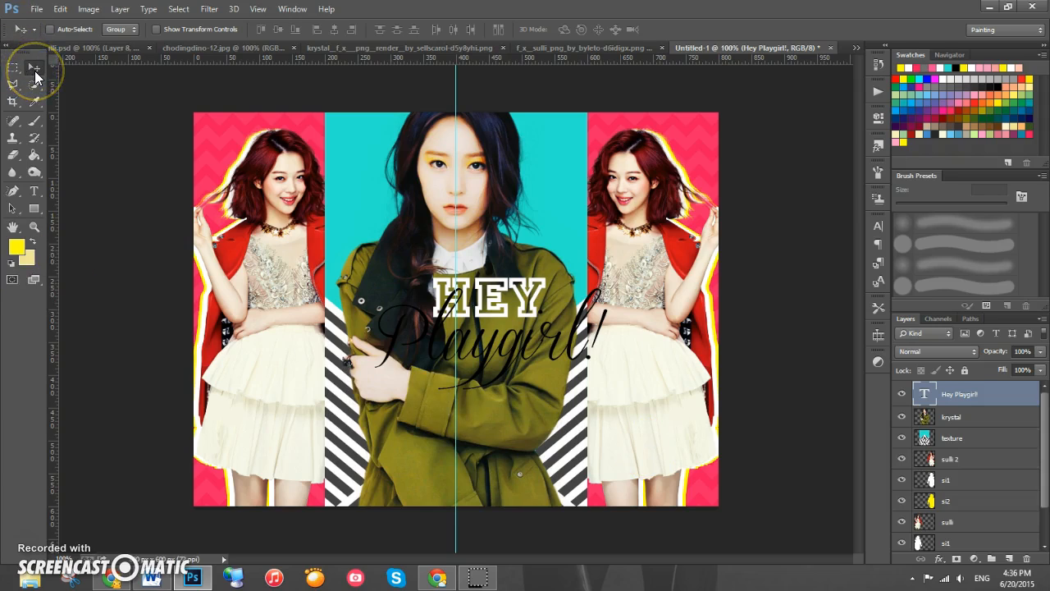
left_click_drag(556, 338, 526, 350)
- Add a 10 px outside Stroke layer style in pink #ee145b to the title text layer
left_click(948, 393)
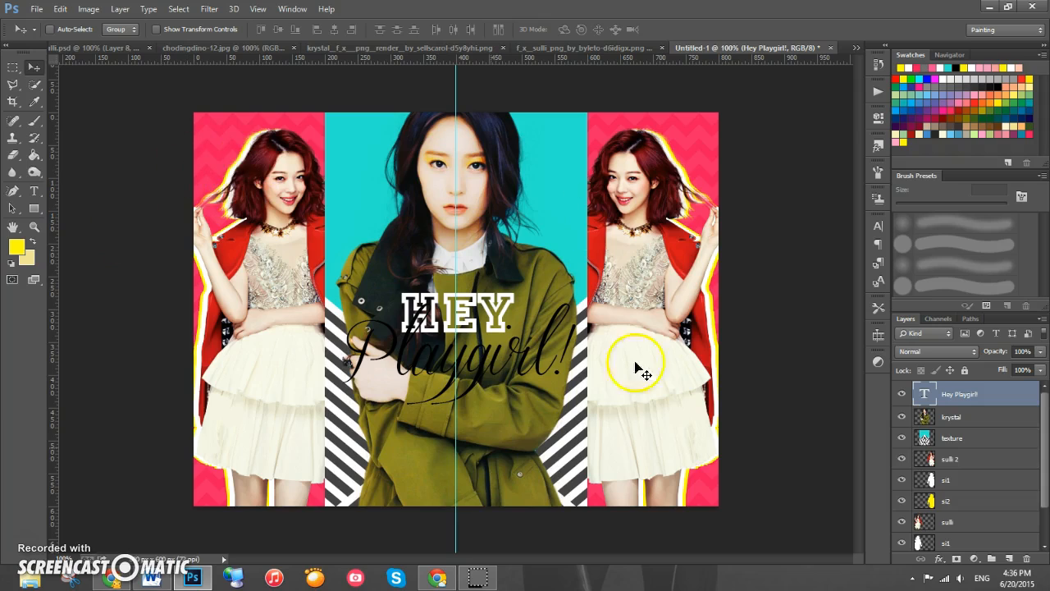
left_click(939, 559)
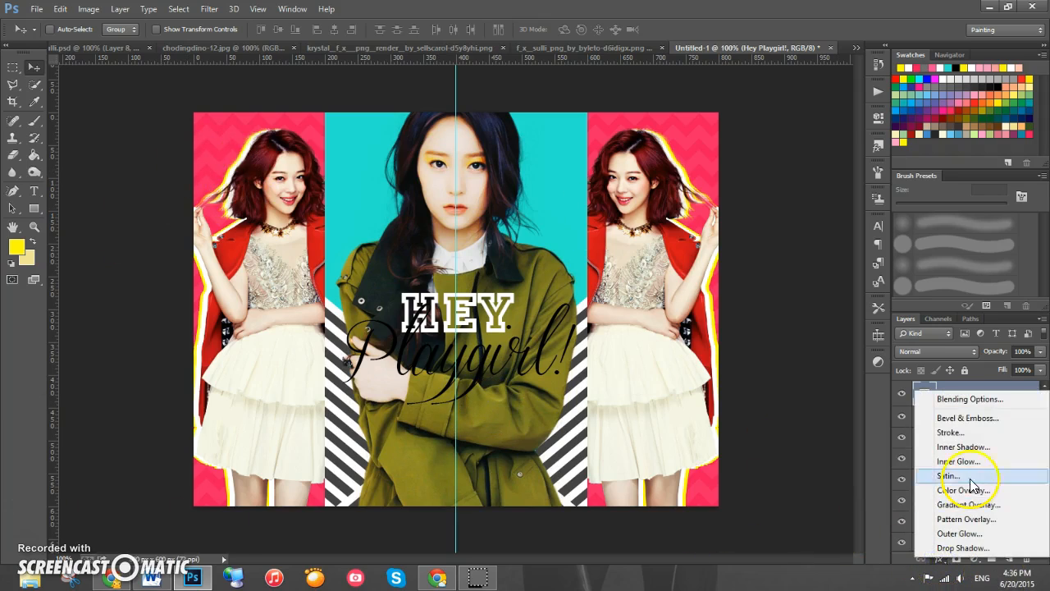
left_click(952, 432)
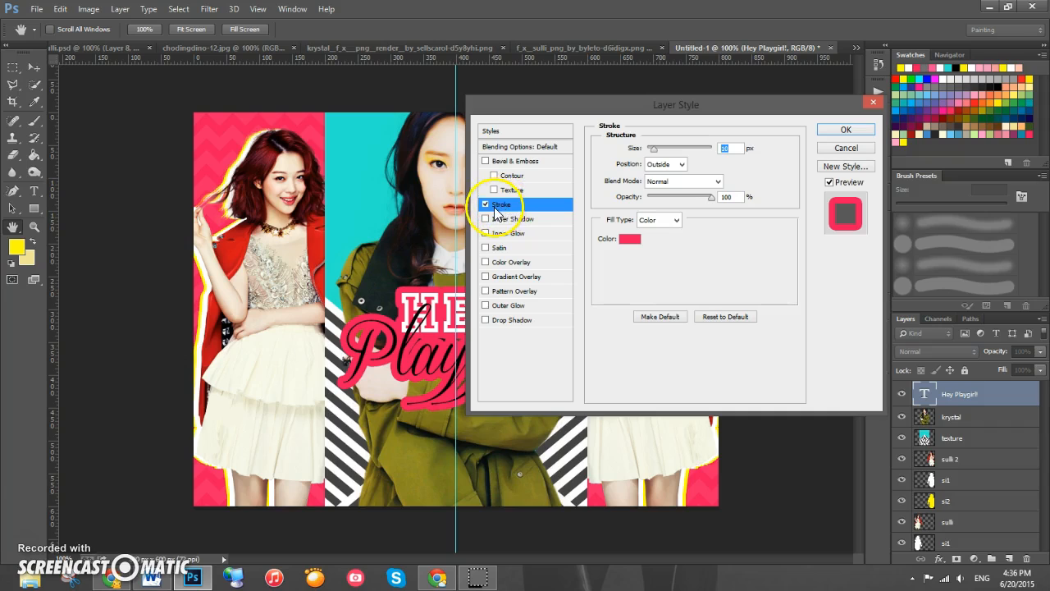
left_click(629, 239)
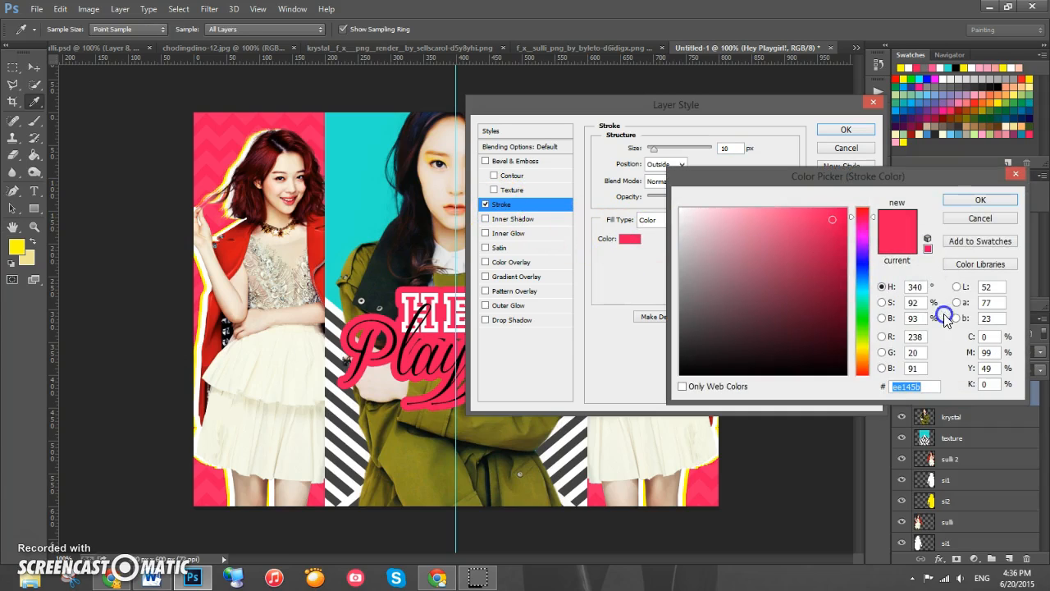
left_click(997, 199)
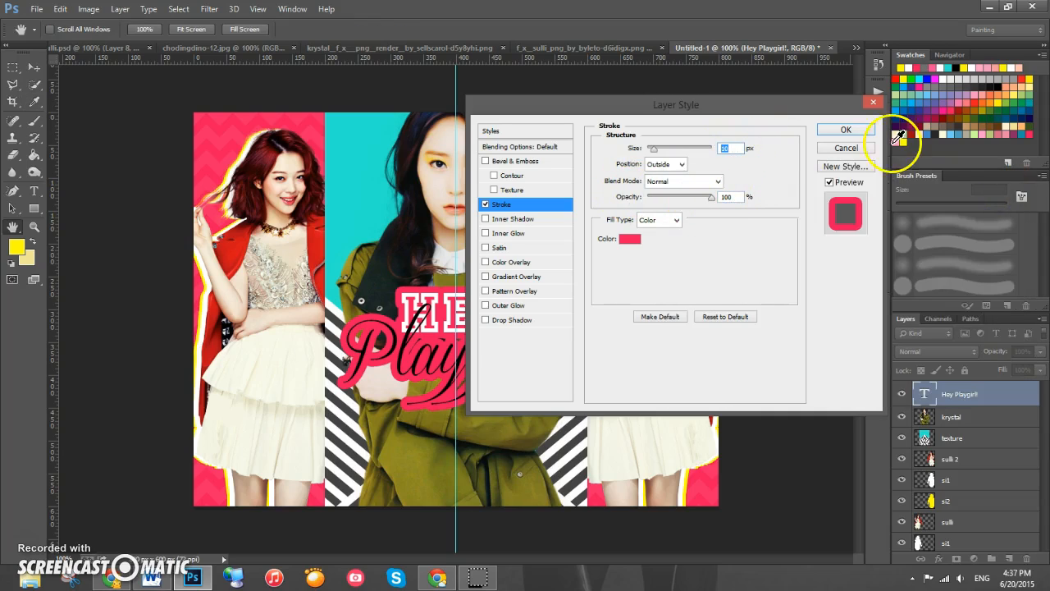
left_click(842, 131)
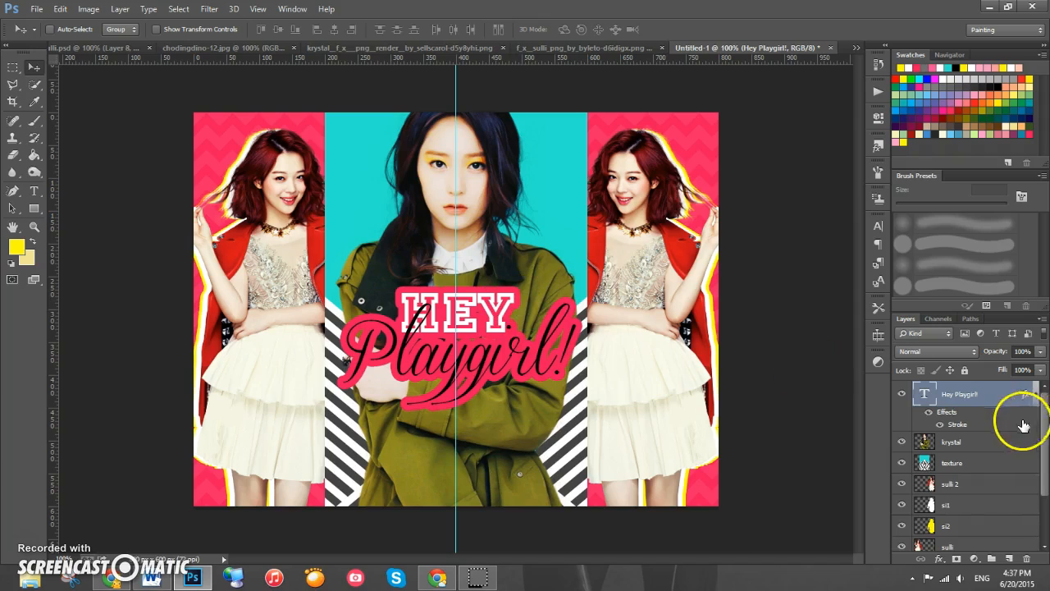
- Add a new layer beneath the title and brush pink behind the lettering to fill the stroke gaps
left_click(1011, 559)
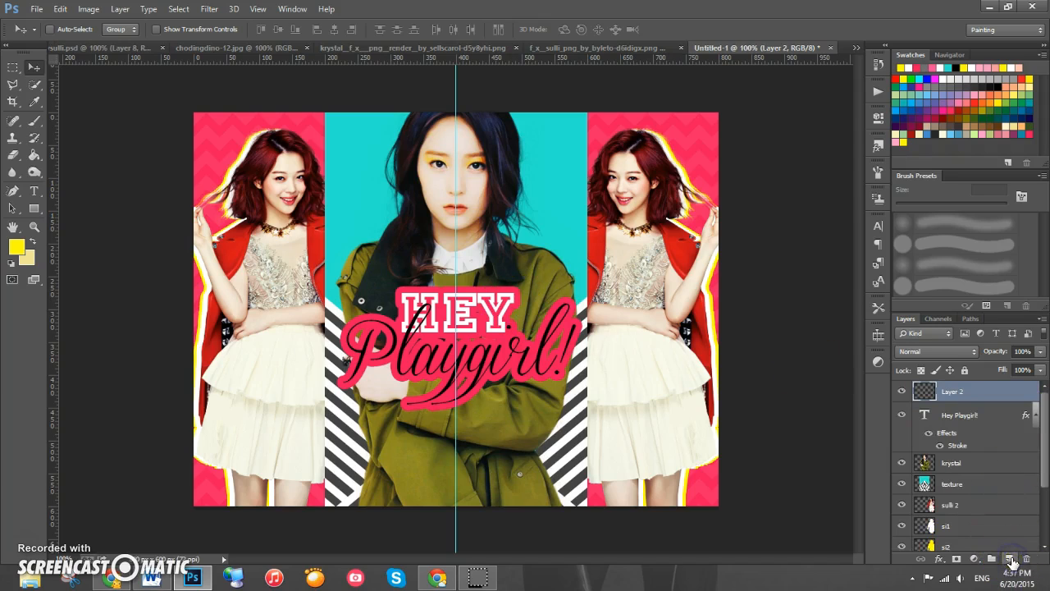
left_click_drag(980, 392, 984, 447)
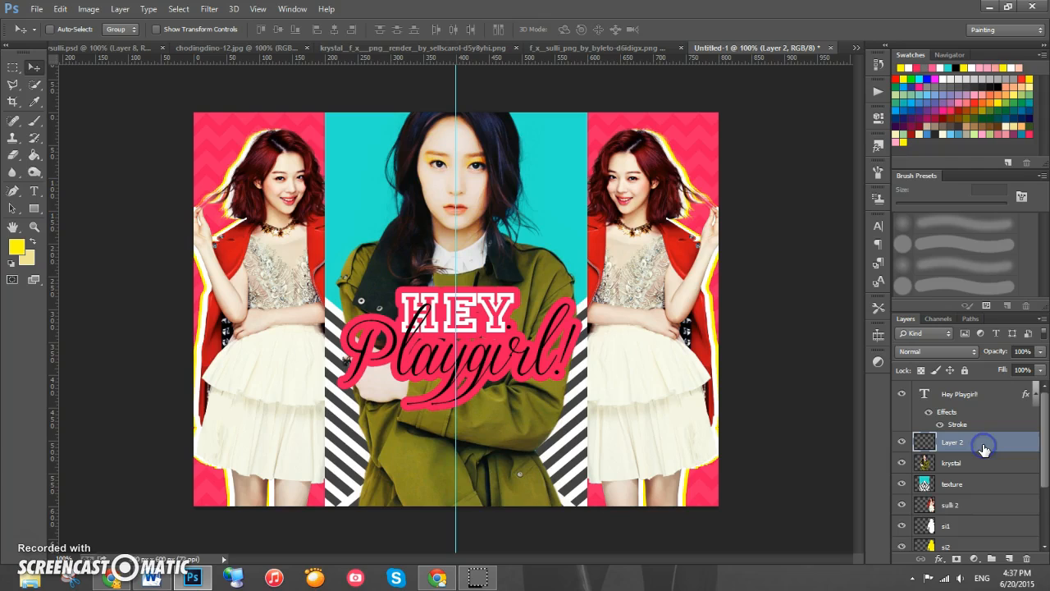
left_click(31, 120)
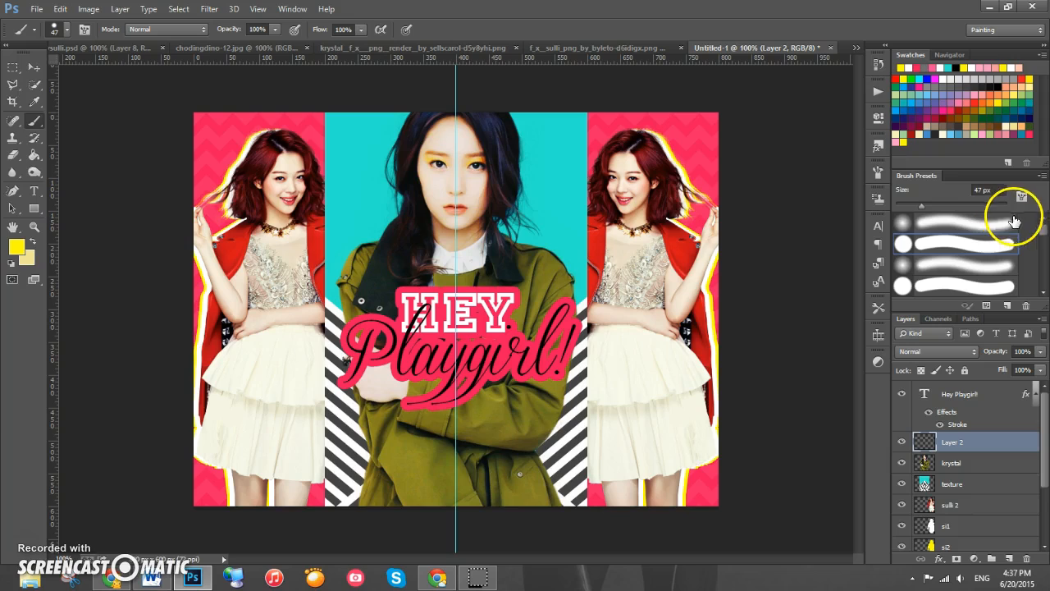
left_click(919, 244)
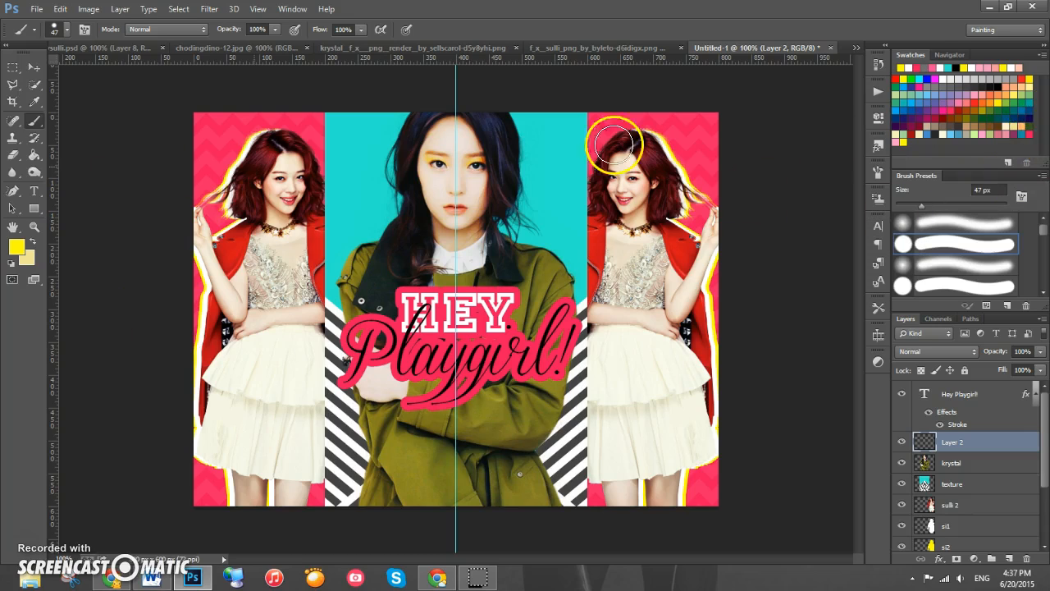
left_click(1029, 132)
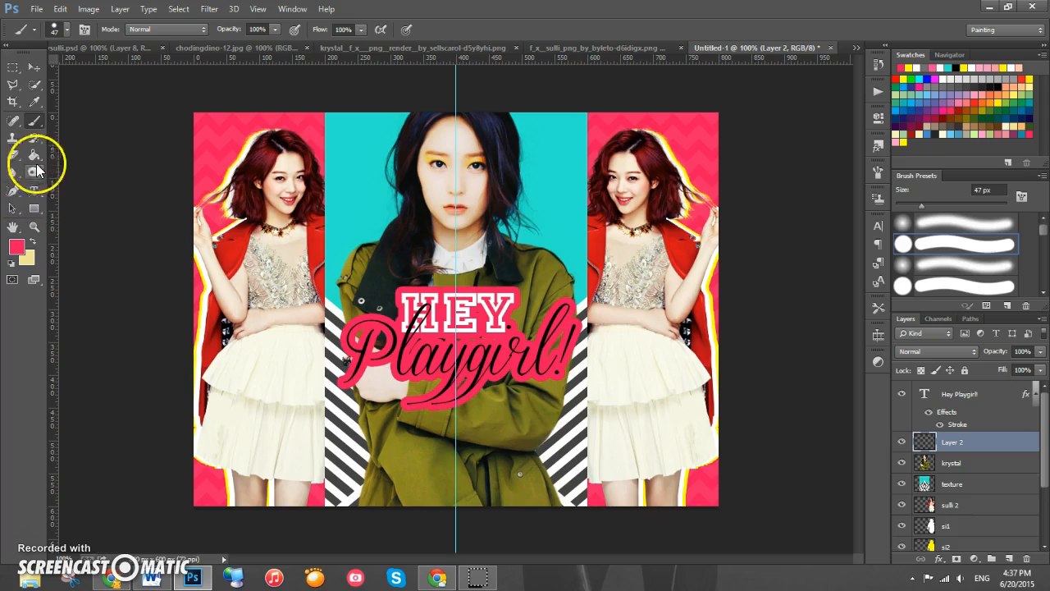
mouse_move(434, 345)
left_mouse_down()
mouse_move(479, 342)
mouse_move(477, 317)
mouse_move(467, 361)
left_mouse_up()
left_click(914, 206)
mouse_move(440, 371)
left_mouse_down()
mouse_move(464, 368)
mouse_move(402, 316)
mouse_move(365, 335)
left_mouse_up()
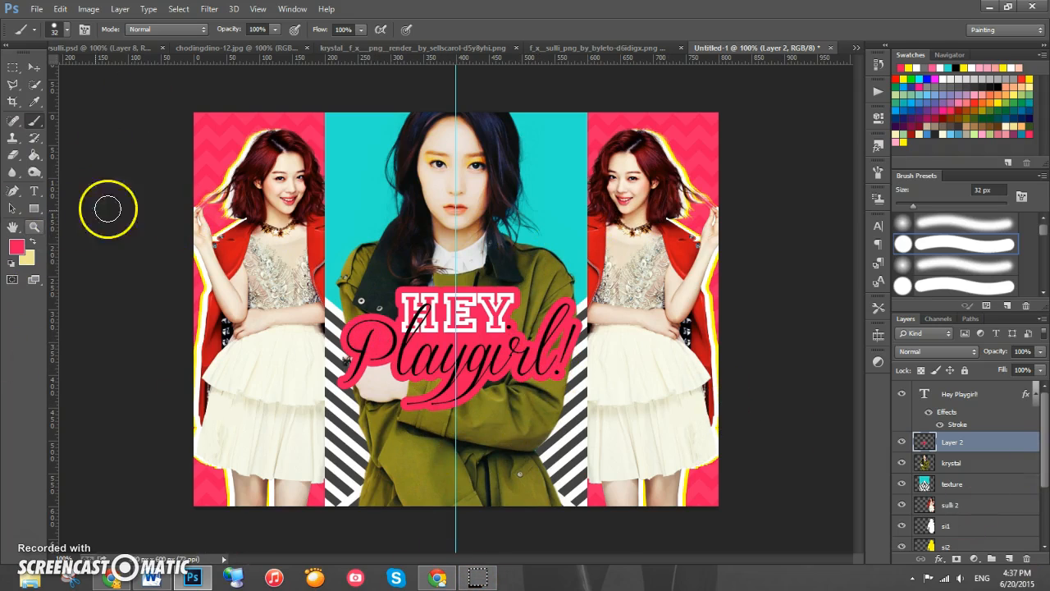
- Draw a new text box across the top of the centre panel and set its text colour to white
left_click(32, 67)
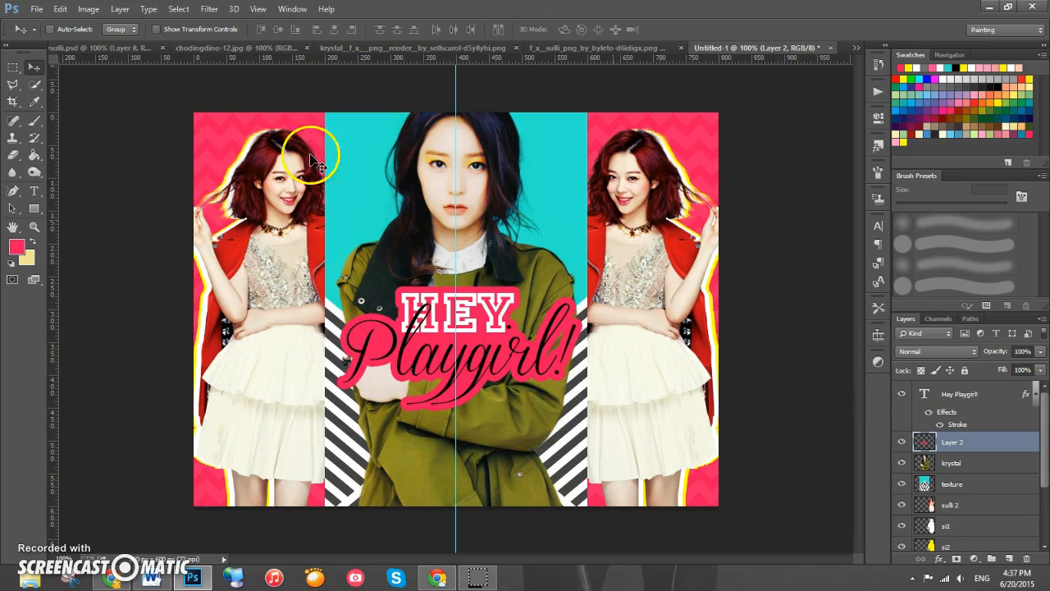
left_click(34, 190)
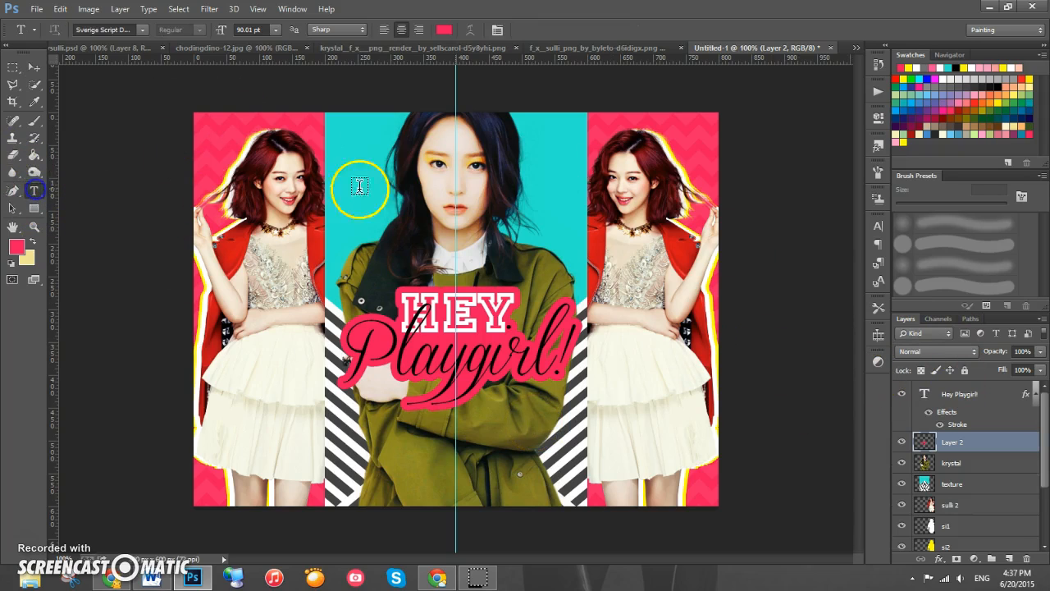
left_click_drag(326, 182, 619, 257)
left_click(444, 30)
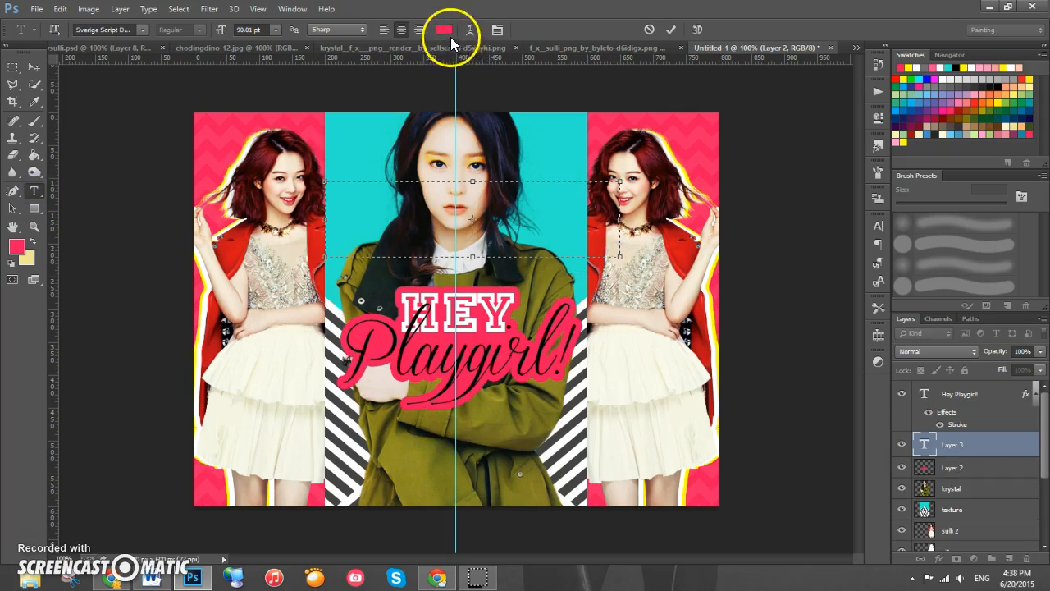
left_click(507, 134)
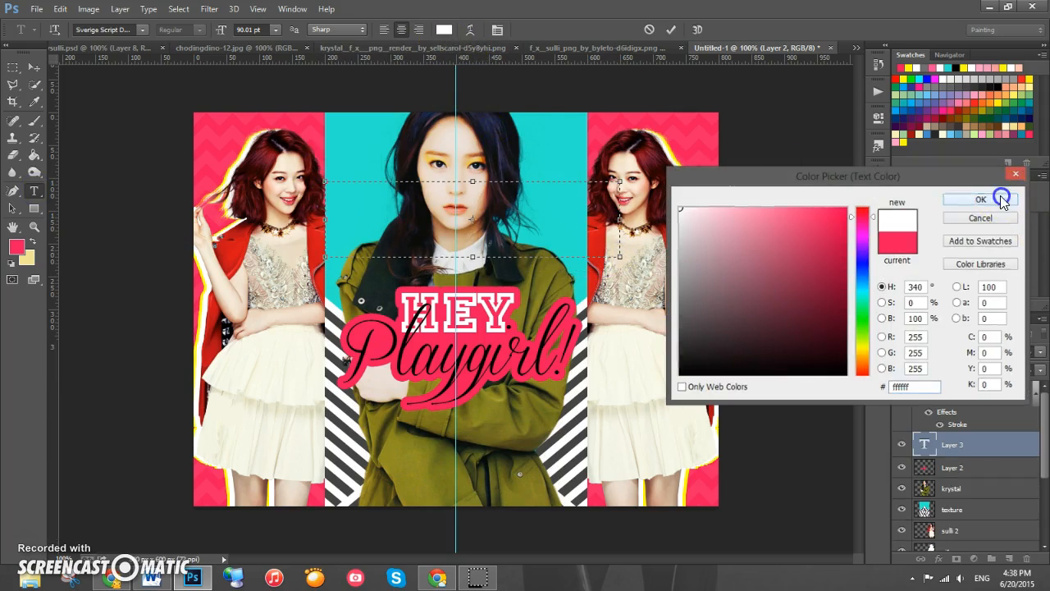
left_click(980, 200)
- Set the font to Orator Std at 8 pt and enter the text witch hunter tutorials
left_click_drag(221, 29, 189, 33)
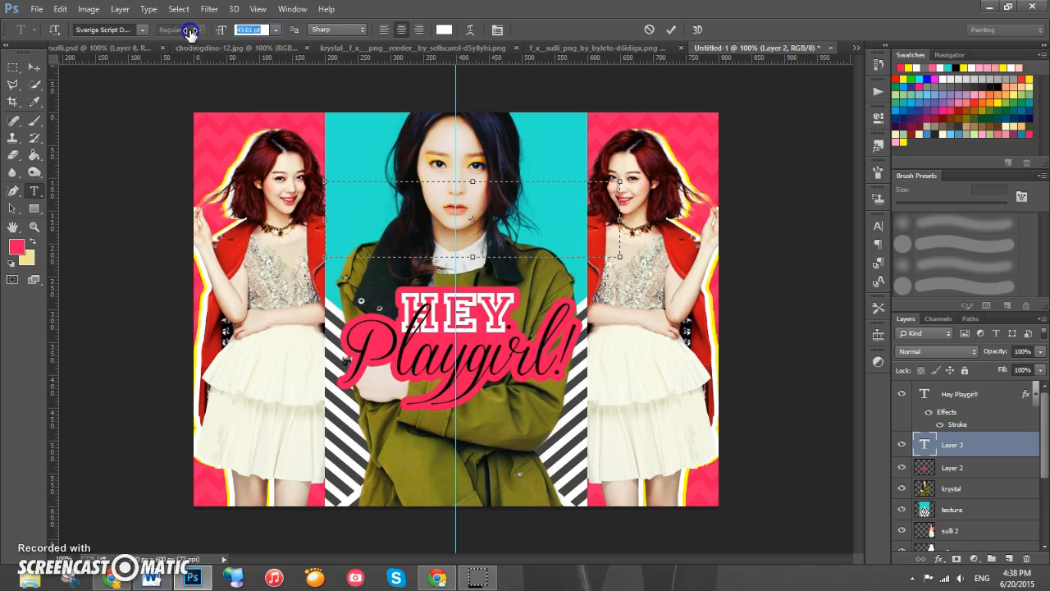
left_click(142, 29)
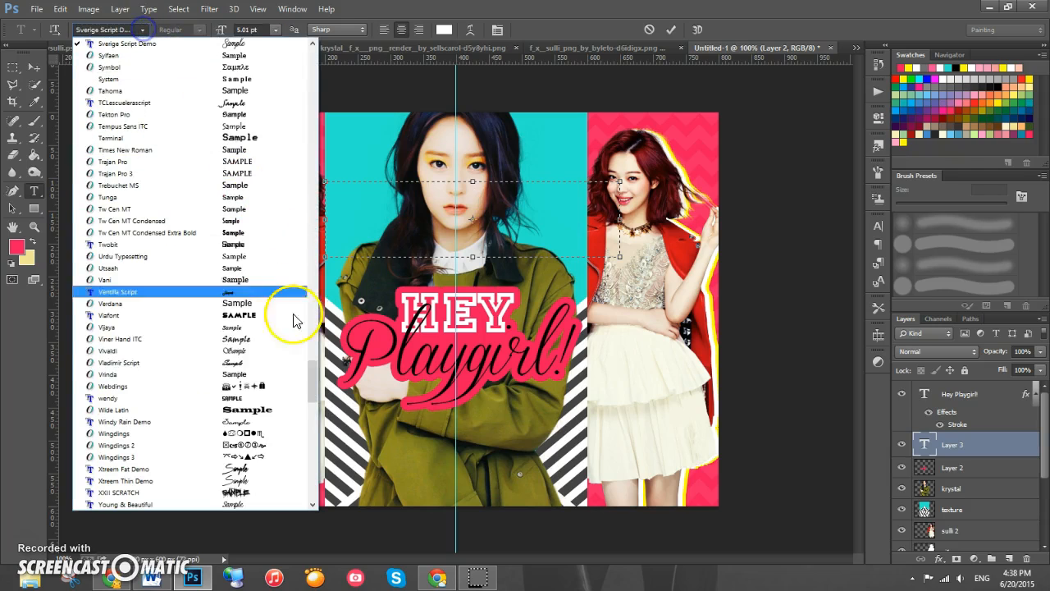
left_click_drag(312, 382, 299, 305)
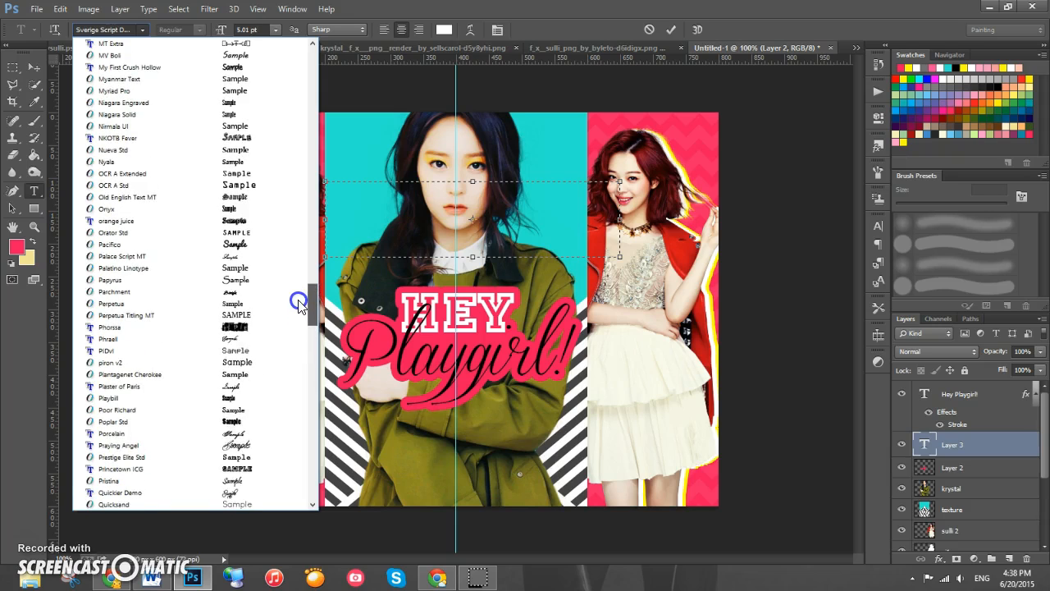
left_click(254, 233)
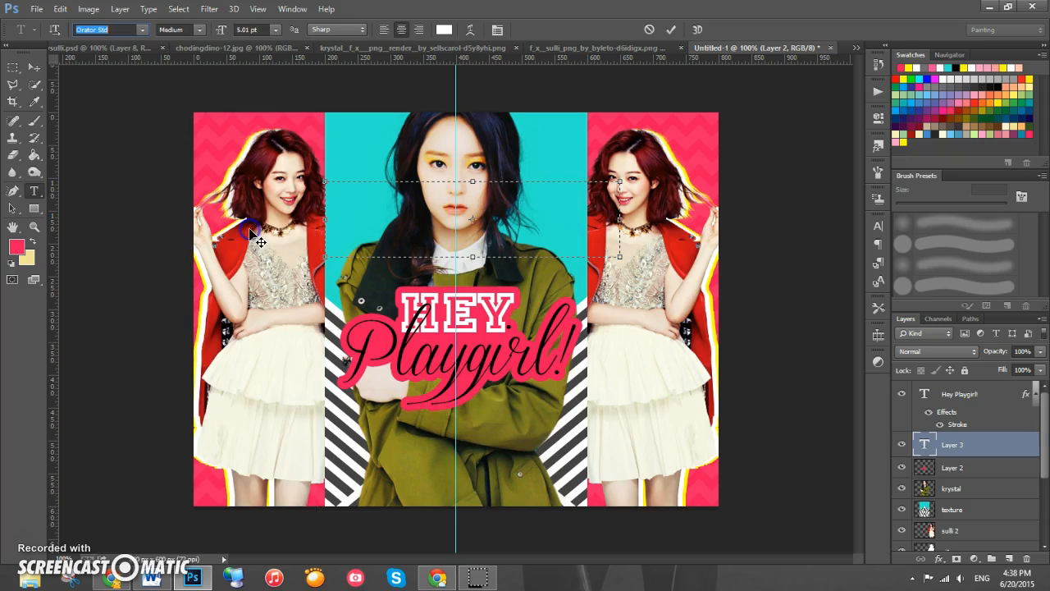
left_click(460, 189)
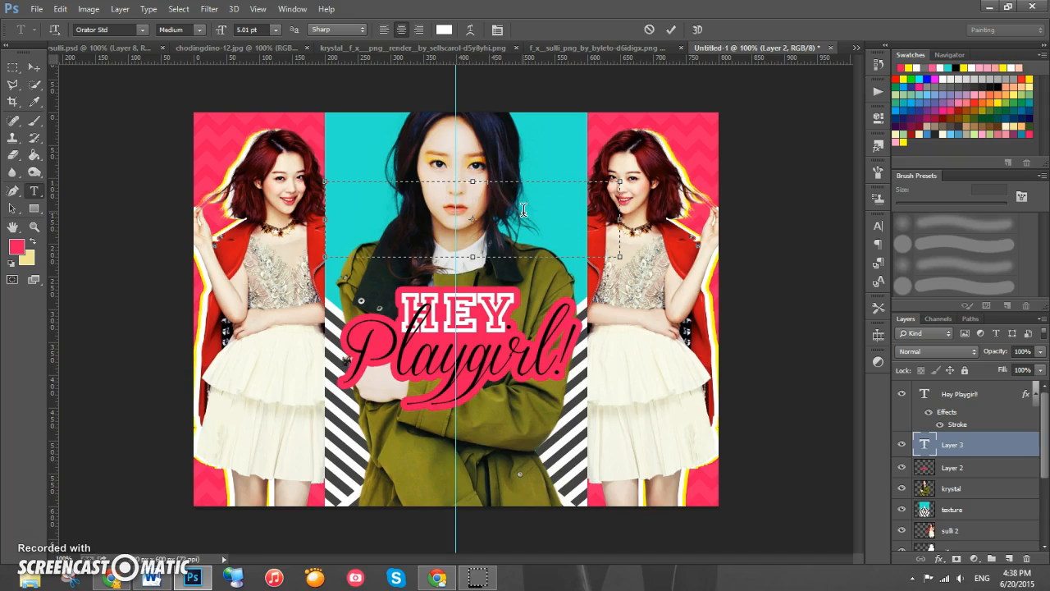
left_click_drag(530, 205, 215, 173)
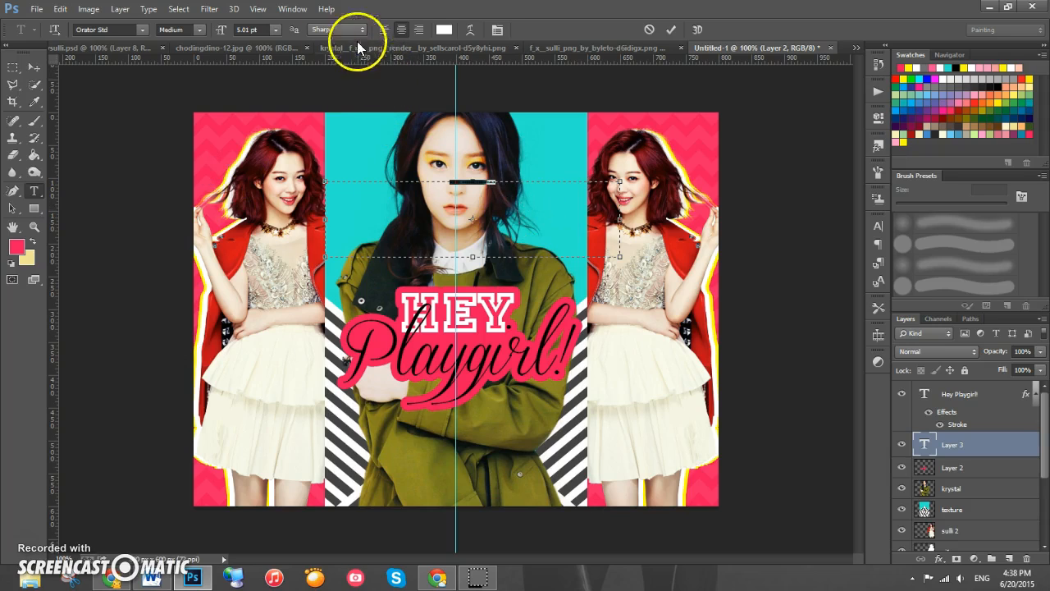
left_click(236, 30)
type("8")
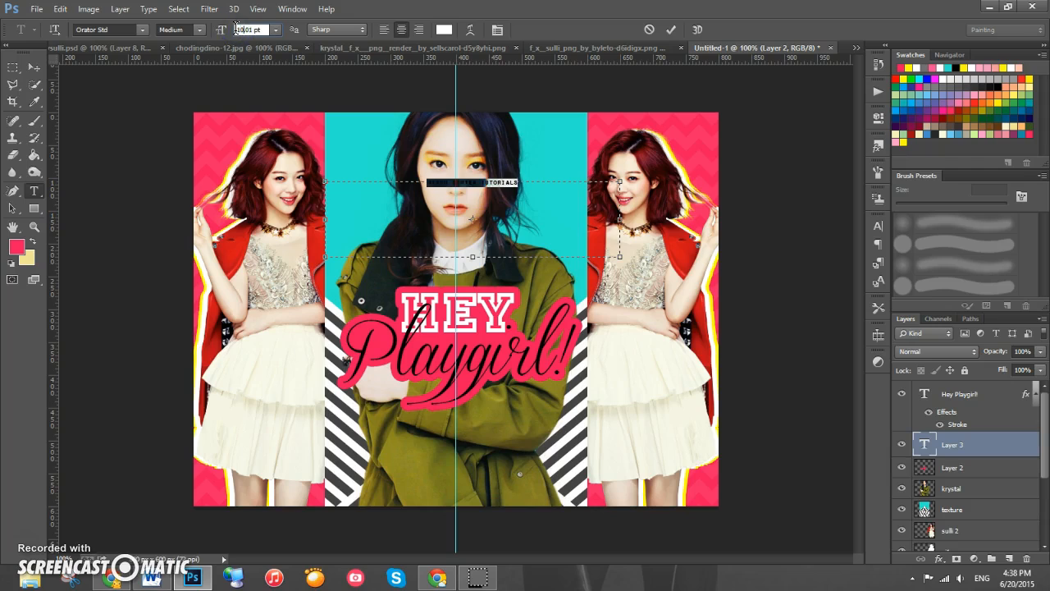
- Move the small text just below HEY and place its layer at the top of the stack
left_click(33, 69)
left_click_drag(525, 181, 487, 341)
left_click(989, 445)
left_click_drag(989, 445, 952, 387)
left_click_drag(479, 343, 462, 344)
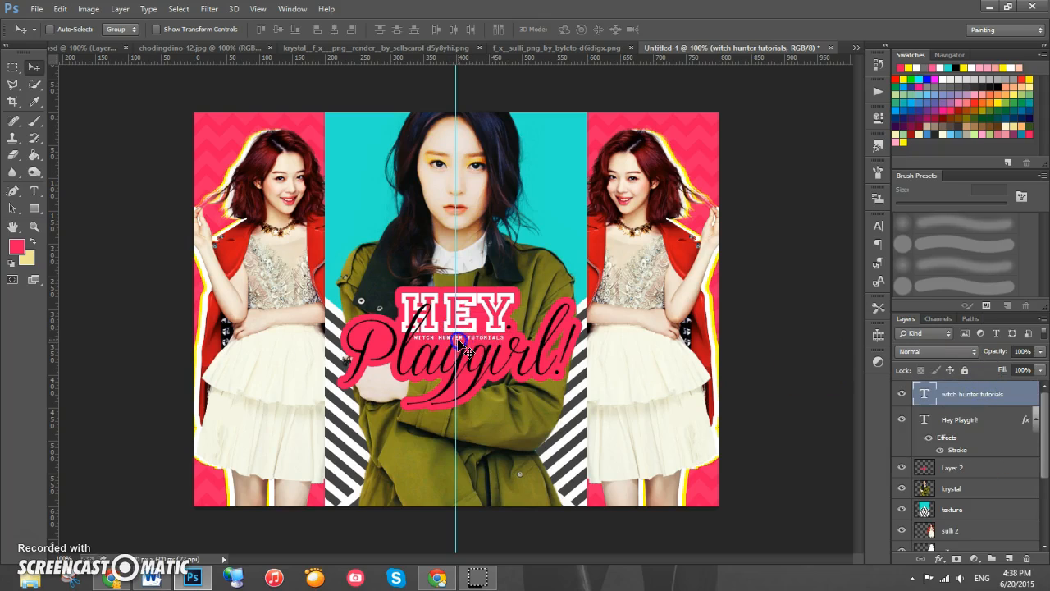